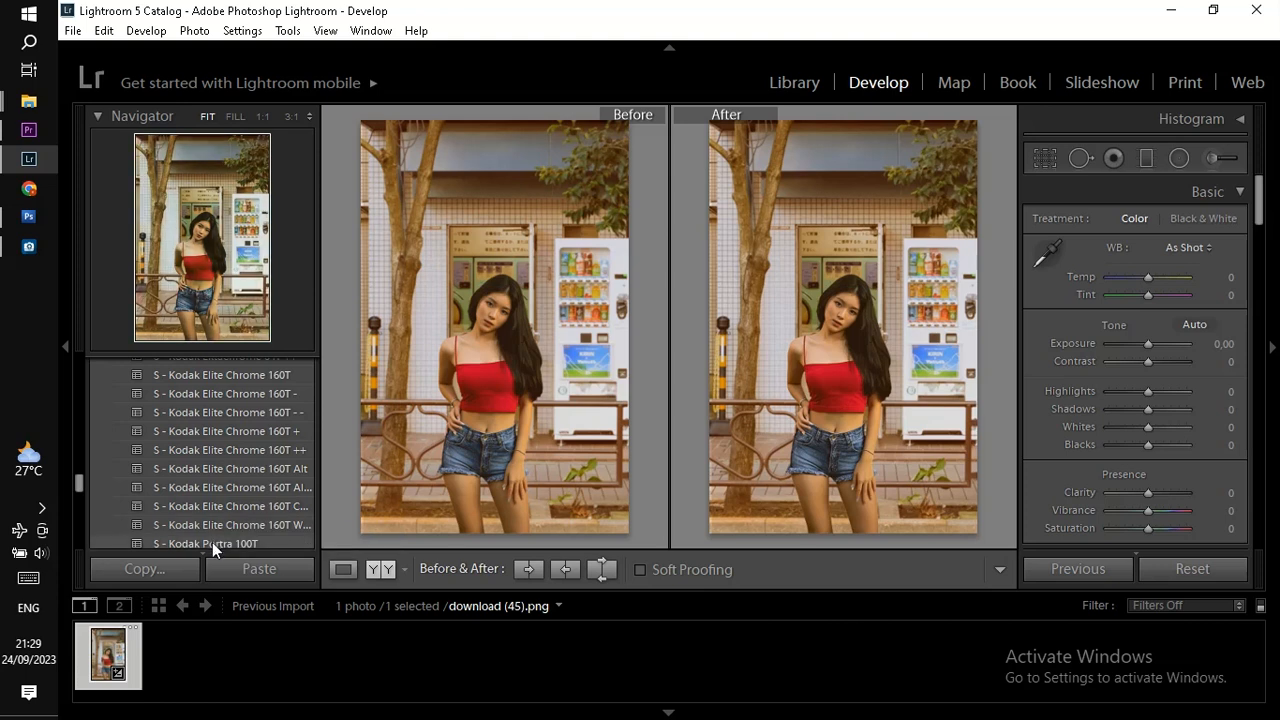
Try the S - Kodak Portra 100T - - preset on the photo and clear it with the - RESET ALL - preset.
{"action": "scroll", "coordinate": [78, 485], "scroll_direction": "down", "scroll_amount": 5}
{"action": "scroll", "coordinate": [80, 482], "scroll_direction": "up", "scroll_amount": 5}
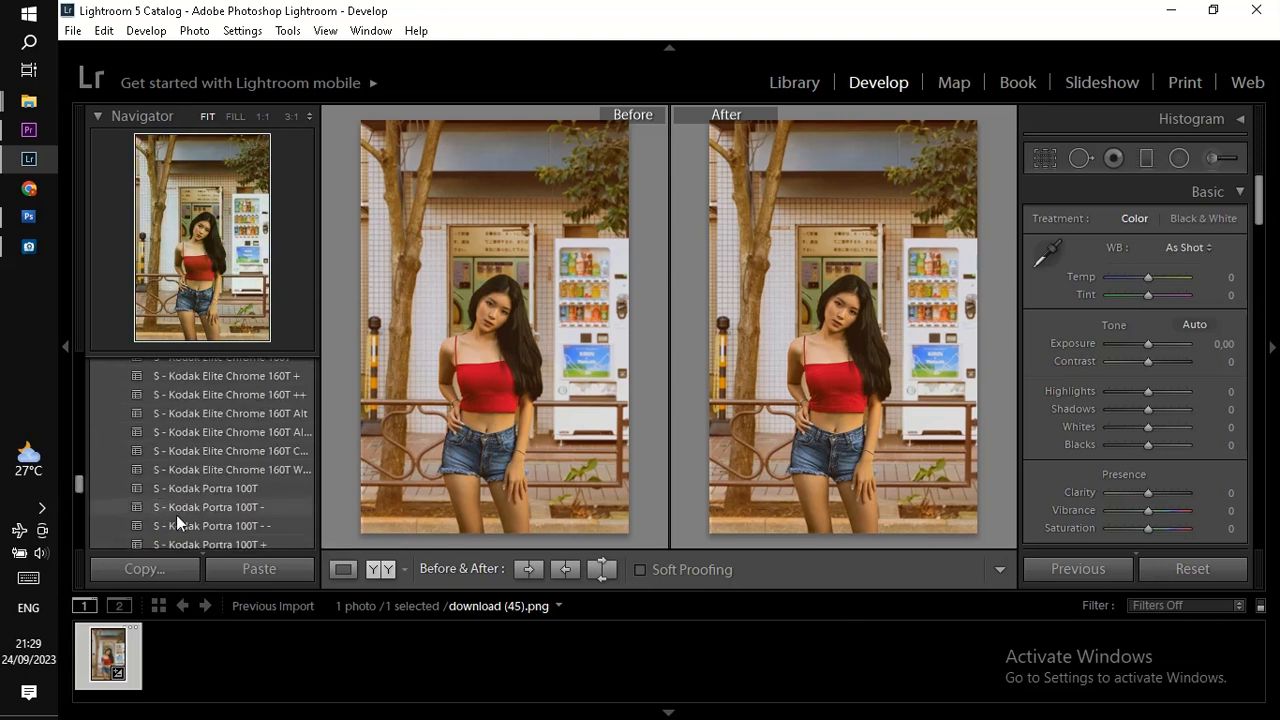
{"action": "left_click", "coordinate": [184, 529]}
{"action": "scroll", "coordinate": [161, 530], "scroll_direction": "down", "scroll_amount": 1}
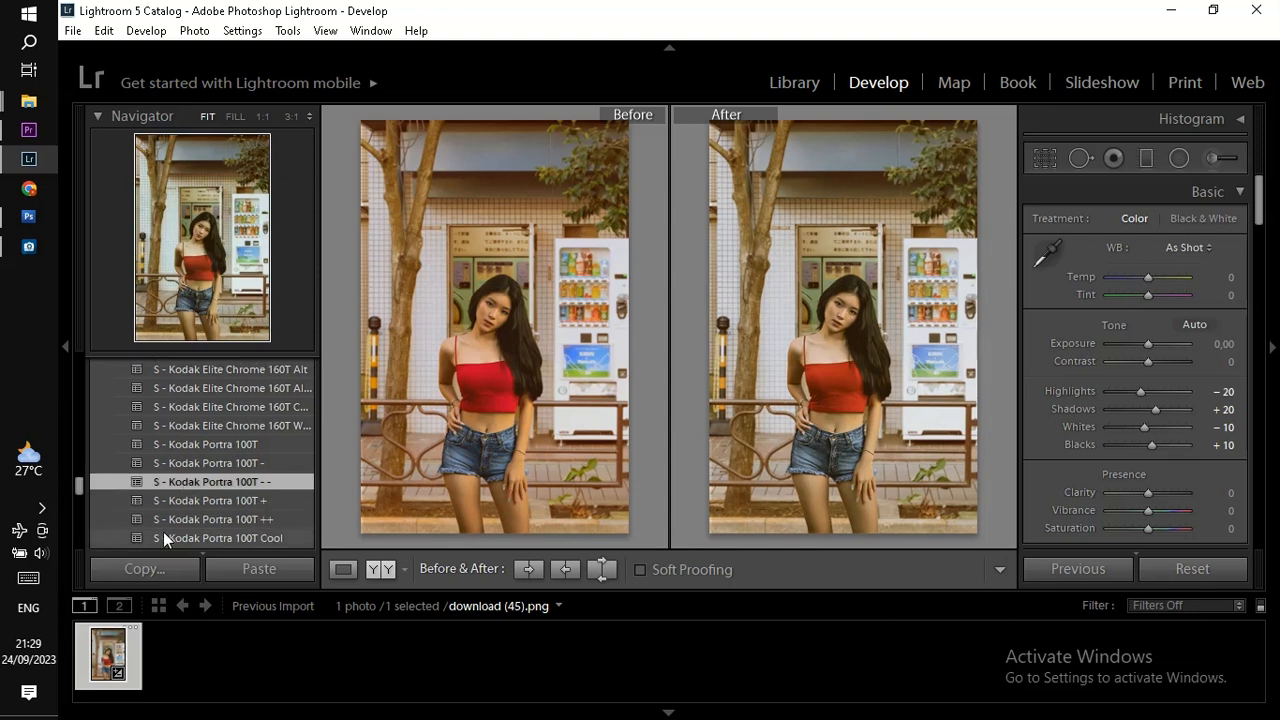
{"action": "scroll", "coordinate": [79, 486], "scroll_direction": "down", "scroll_amount": 3}
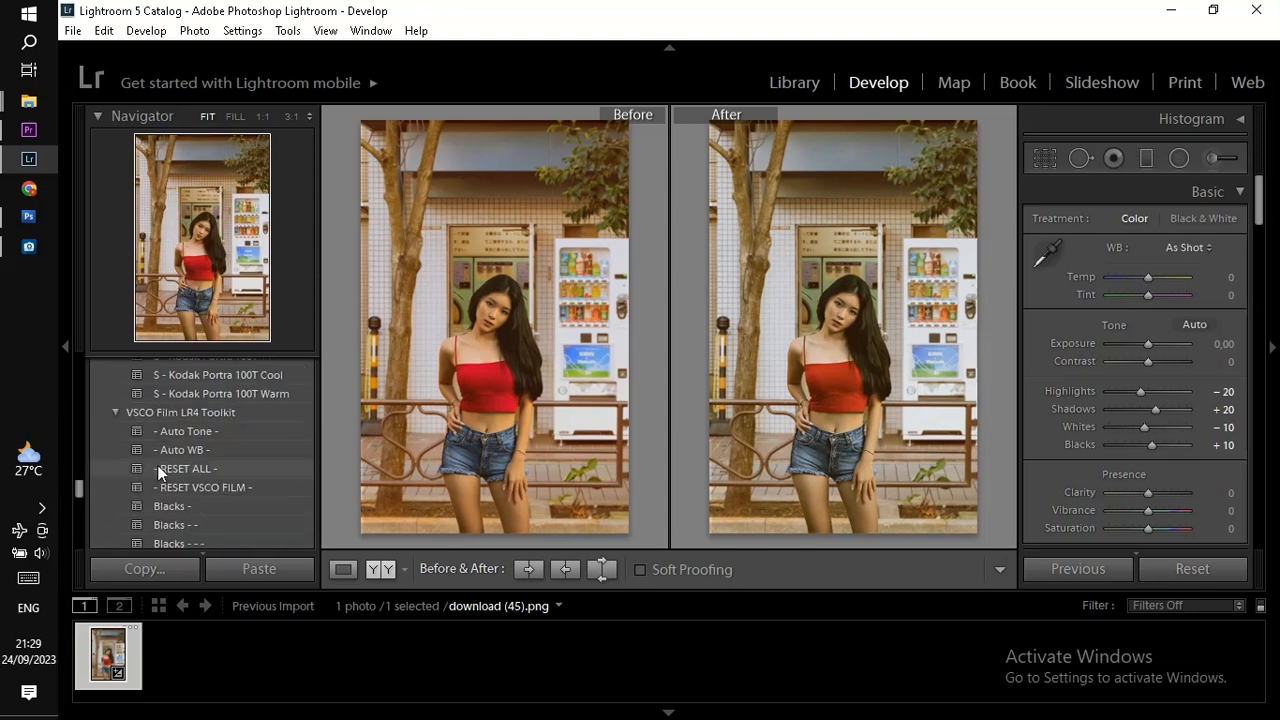
{"action": "left_click", "coordinate": [196, 466]}
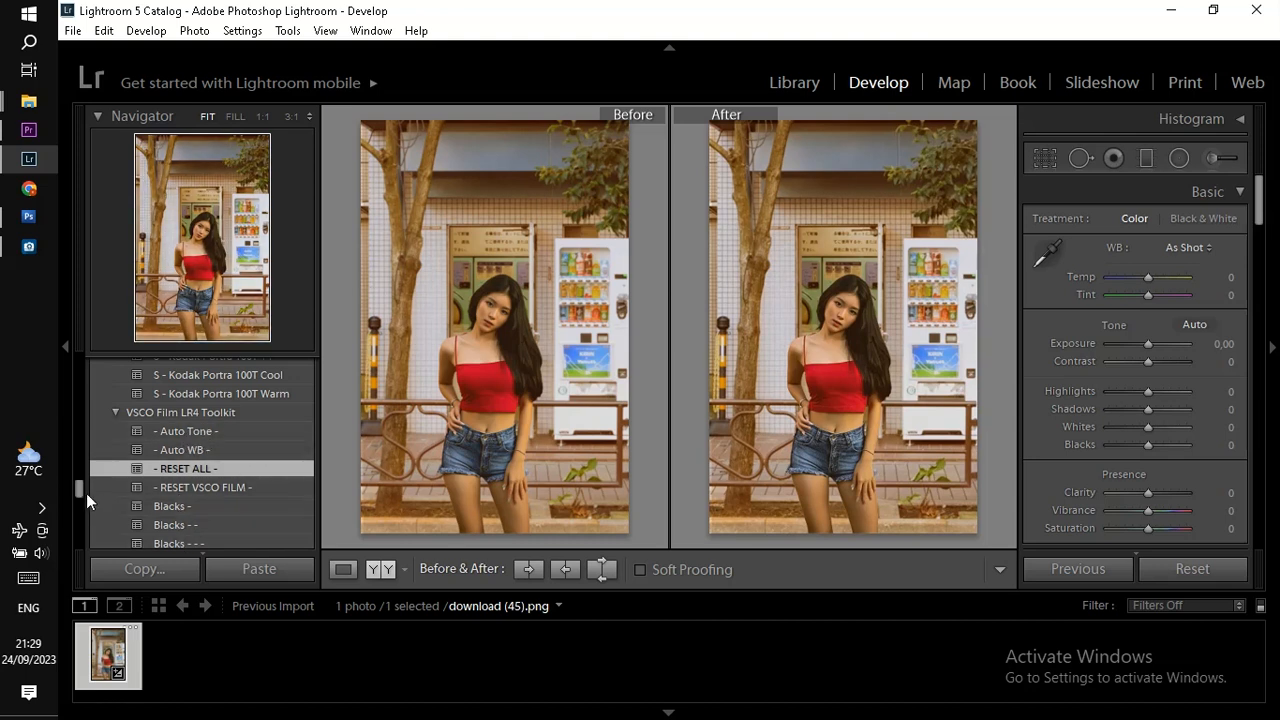
Apply the Contrast - and DR: Highlight Save + presets from the VSCO toolkit, and check the before and after images at 1:1.
{"action": "scroll", "coordinate": [85, 492], "scroll_direction": "down", "scroll_amount": 1}
{"action": "scroll", "coordinate": [78, 492], "scroll_direction": "down", "scroll_amount": 3}
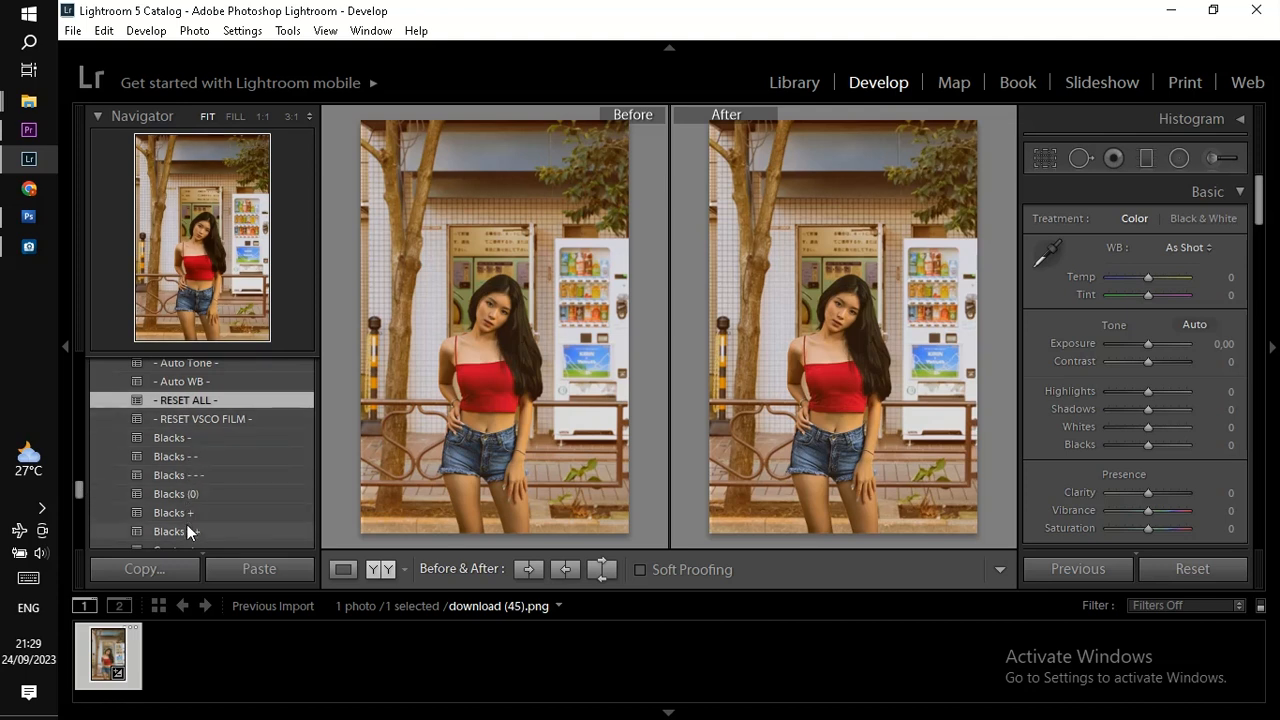
{"action": "scroll", "coordinate": [79, 498], "scroll_direction": "down", "scroll_amount": 8}
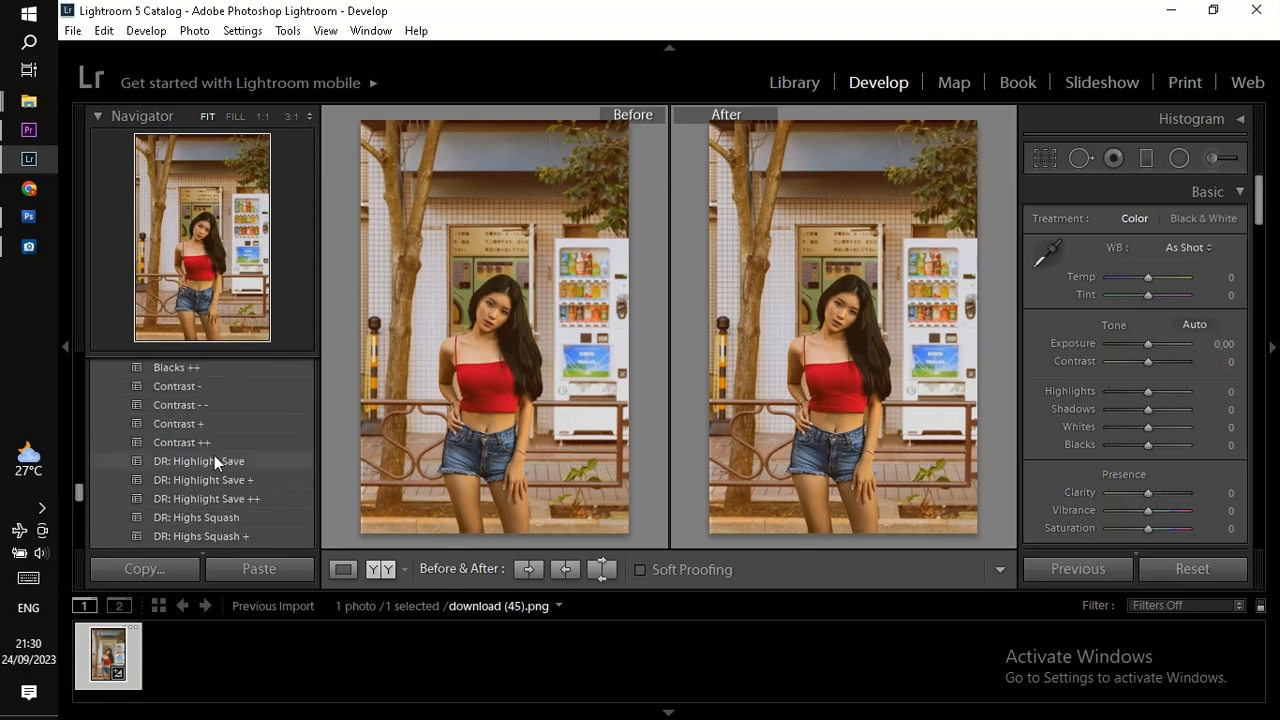
{"action": "left_click", "coordinate": [188, 390]}
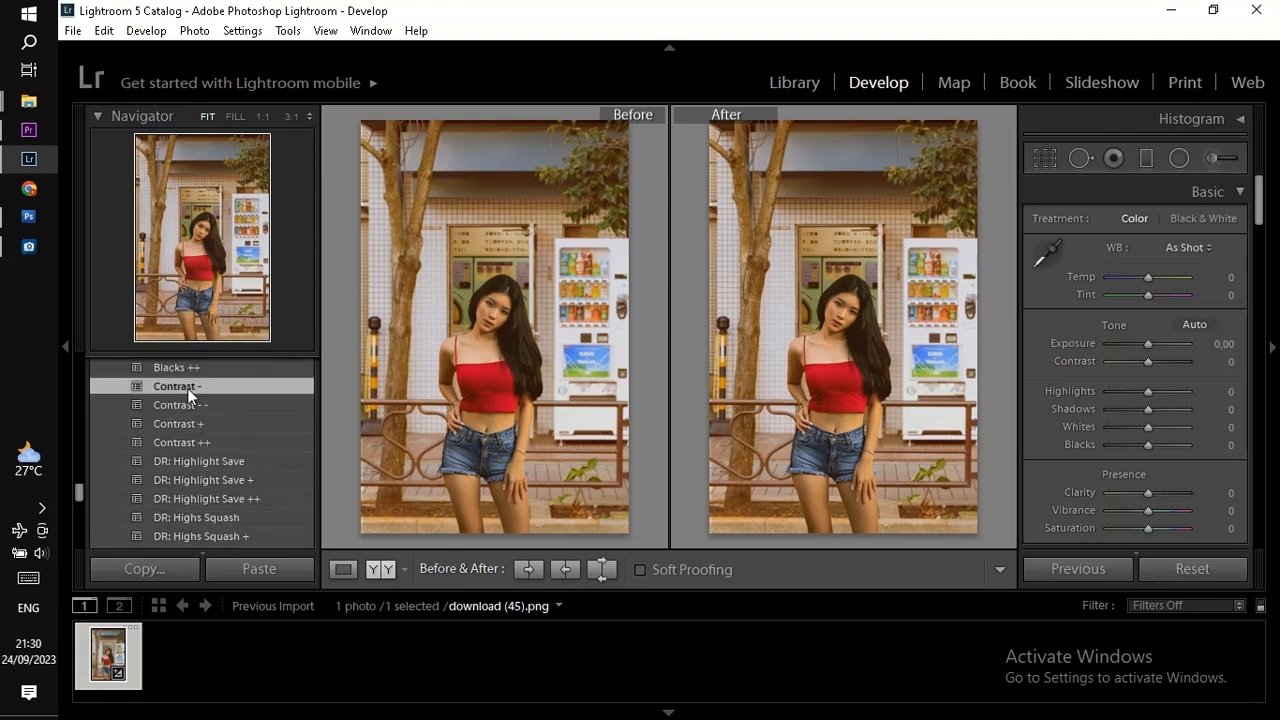
{"action": "left_click", "coordinate": [189, 476]}
{"action": "left_click", "coordinate": [760, 287]}
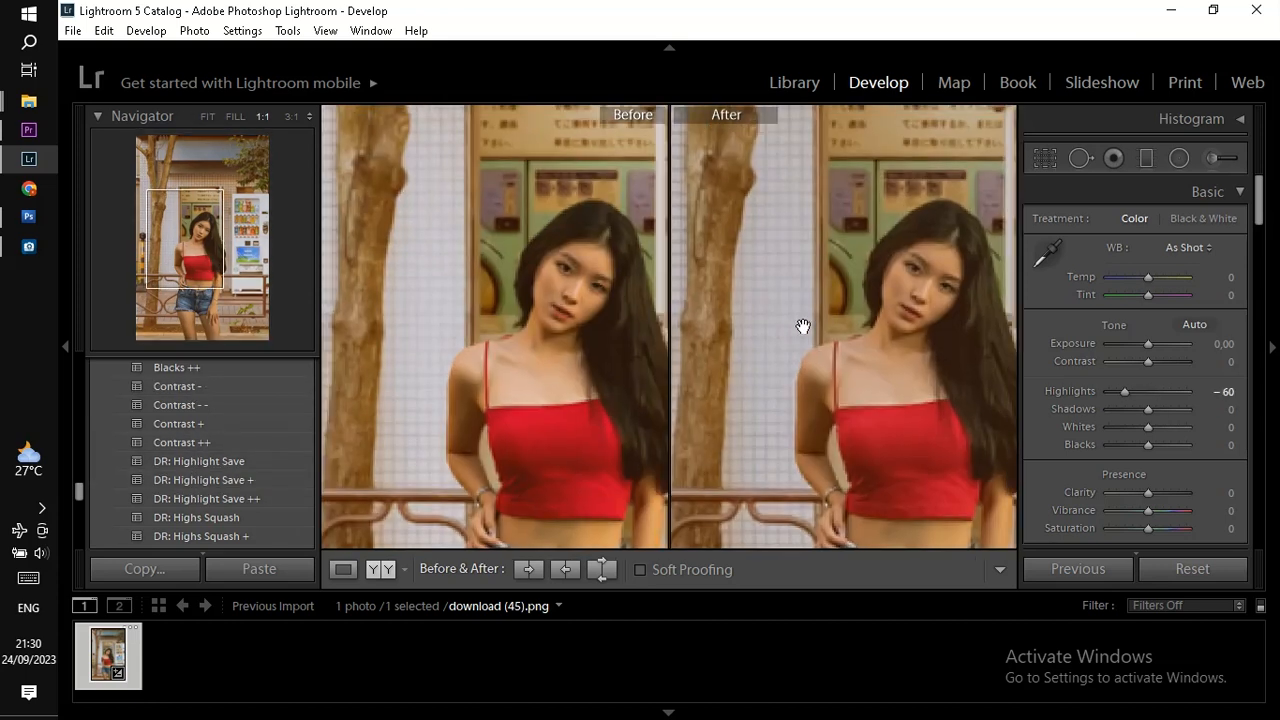
{"action": "left_click", "coordinate": [866, 393]}
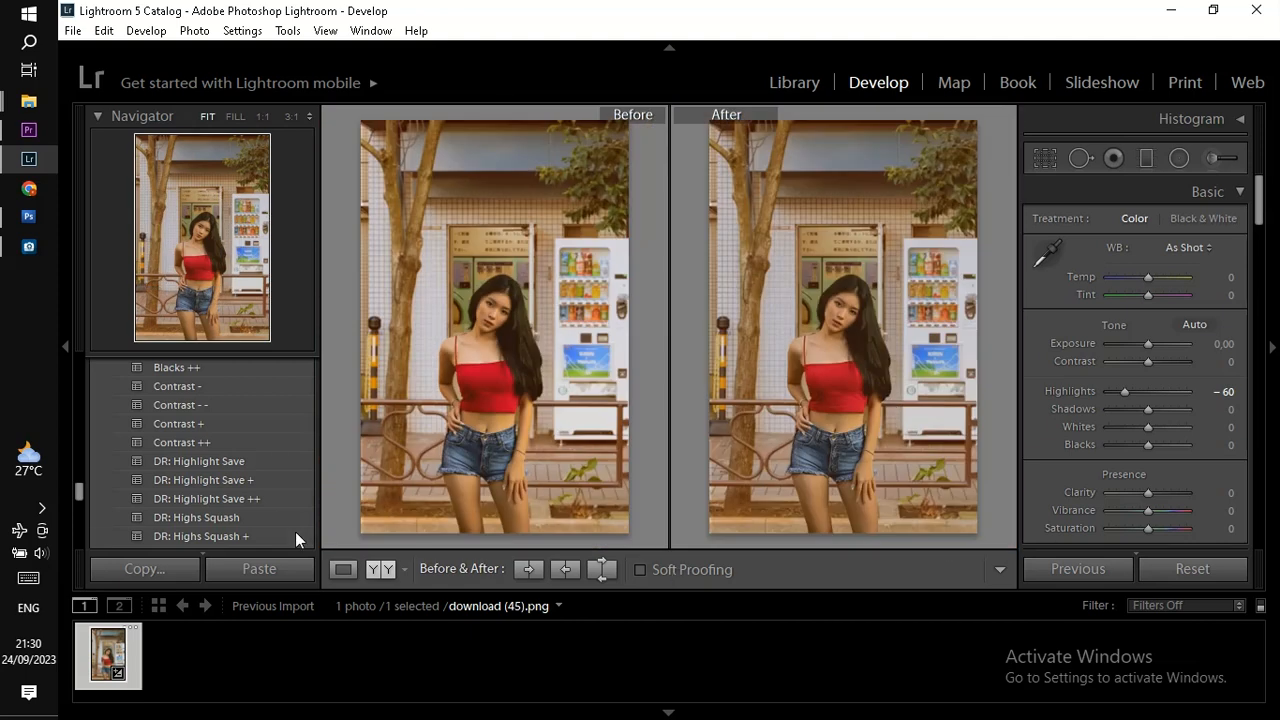
{"action": "left_click", "coordinate": [41, 510]}
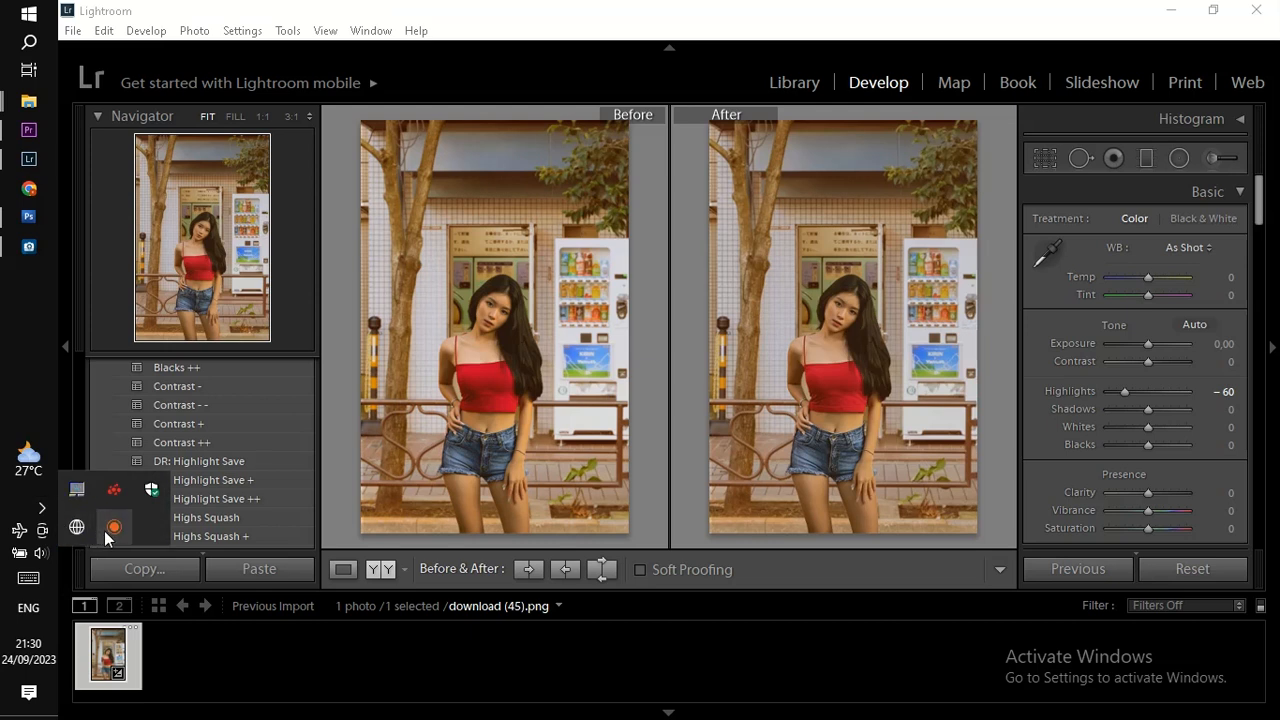
{"action": "left_click", "coordinate": [672, 599]}
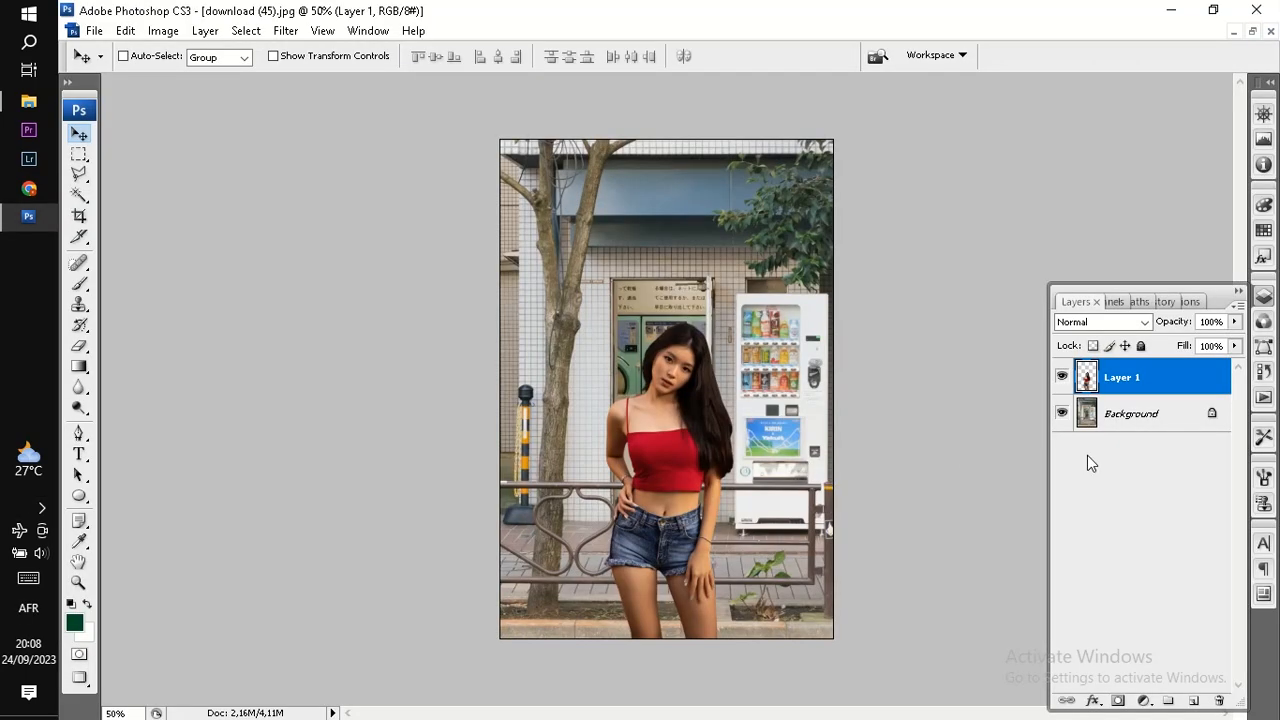
In Photoshop, duplicate the Background layer of the portrait and hide the original Background.
{"action": "left_click", "coordinate": [1110, 416]}
{"action": "left_click_drag", "start_coordinate": [1143, 423], "coordinate": [1195, 701]}
{"action": "key", "text": "ctrl+plus"}
{"action": "key", "text": "ctrl+minus"}
{"action": "left_click", "coordinate": [1111, 380]}
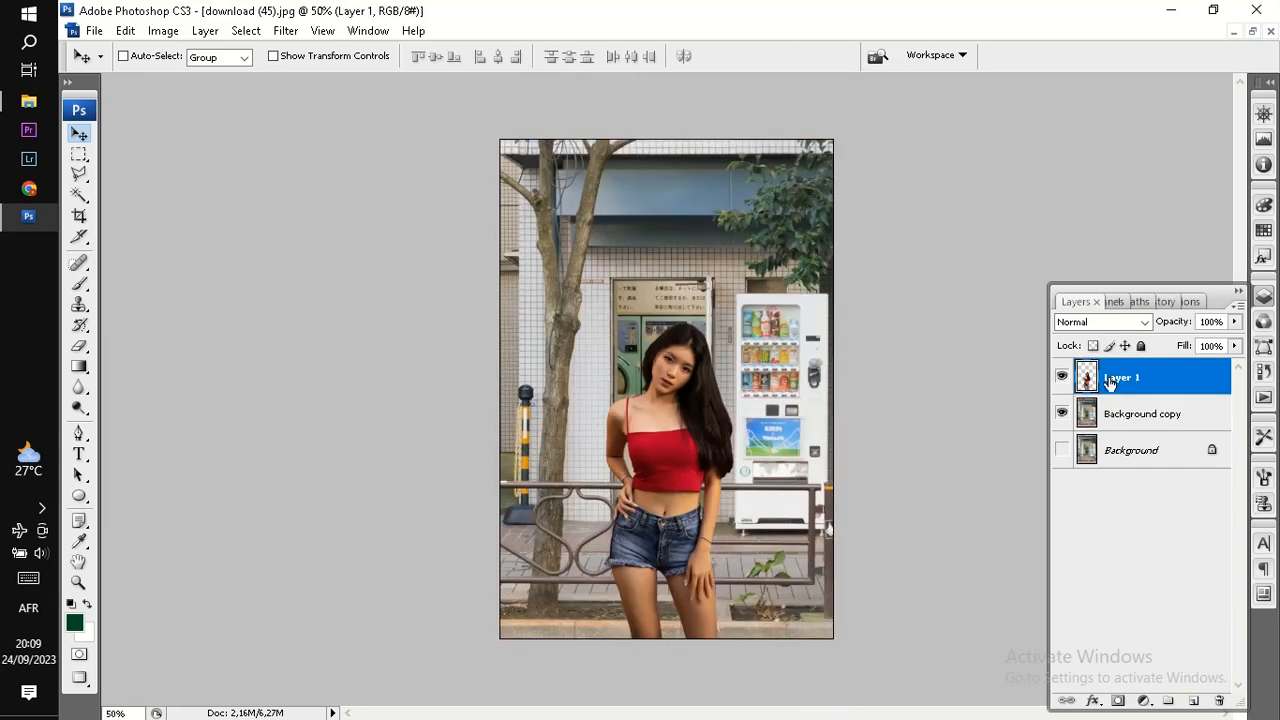
Add a Color Balance adjustment above Background copy with midtones +8, +6, +6, and adjust its shadows.
{"action": "left_click", "coordinate": [1130, 413]}
{"action": "left_click", "coordinate": [1144, 700]}
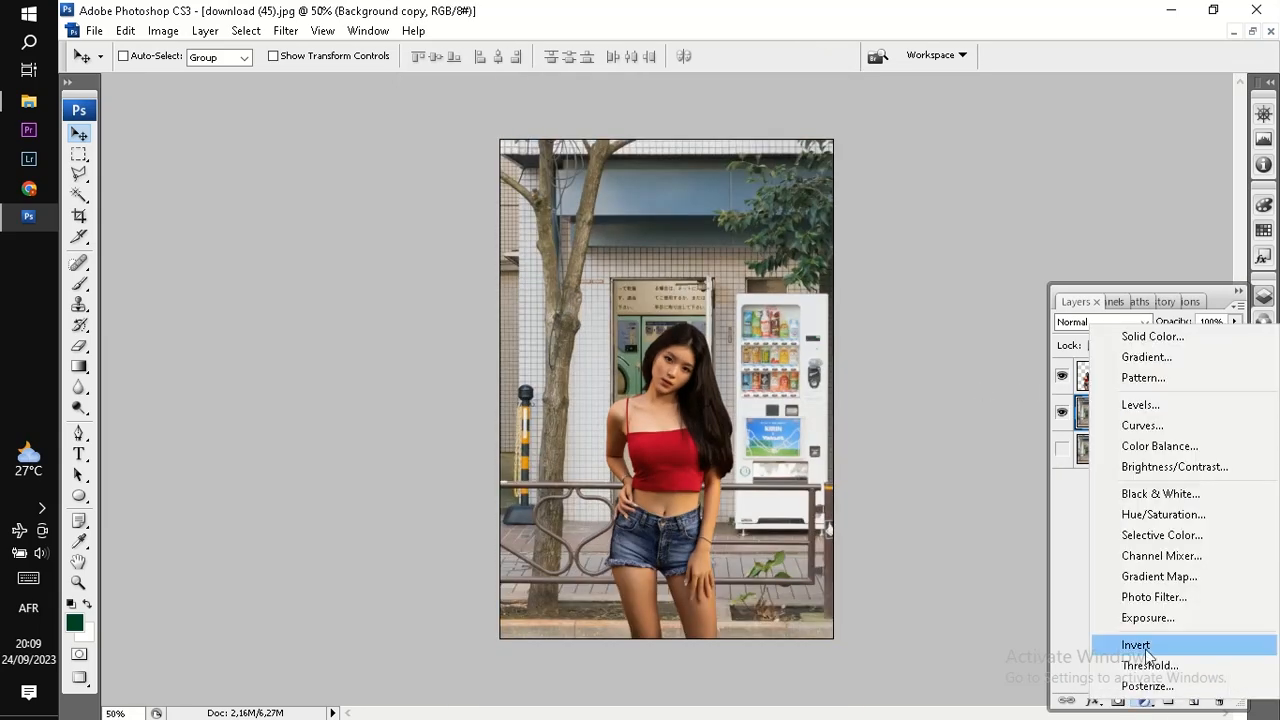
{"action": "left_click", "coordinate": [1138, 446]}
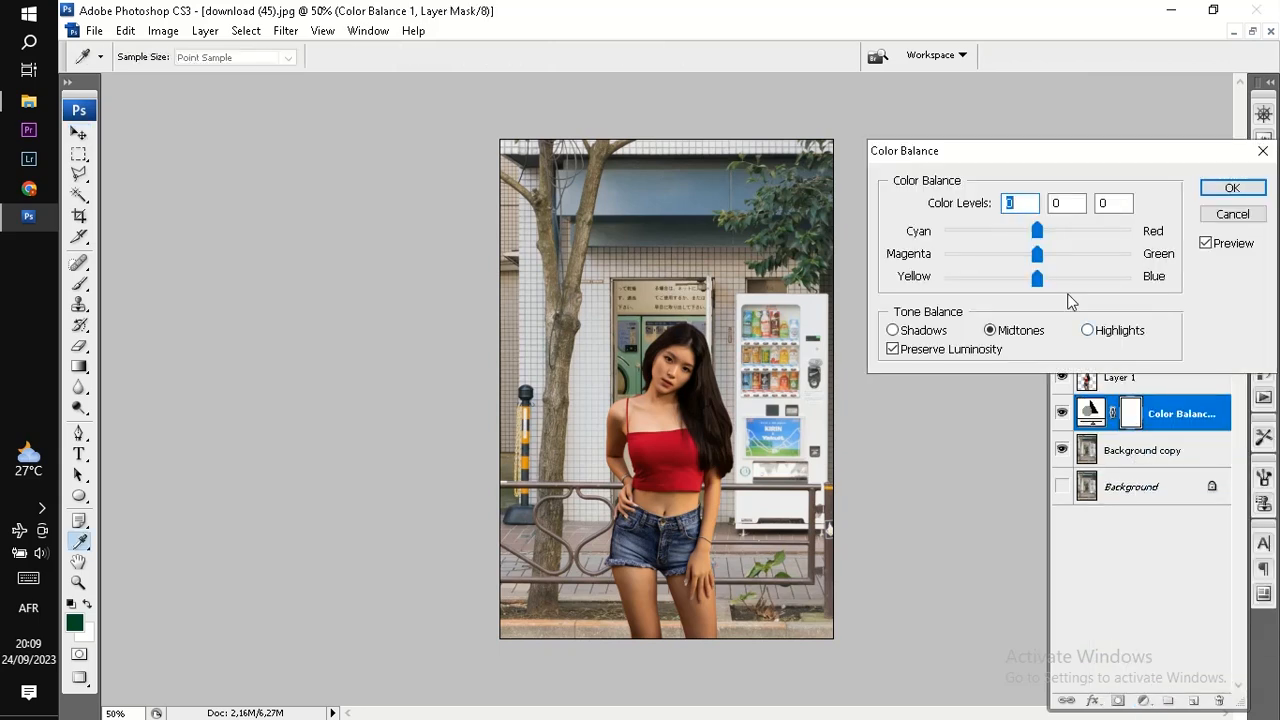
{"action": "mouse_move", "coordinate": [1038, 237]}
{"action": "left_mouse_down"}
{"action": "mouse_move", "coordinate": [1008, 238]}
{"action": "mouse_move", "coordinate": [1042, 238]}
{"action": "mouse_move", "coordinate": [1022, 255]}
{"action": "mouse_move", "coordinate": [1042, 256]}
{"action": "mouse_move", "coordinate": [1023, 277]}
{"action": "mouse_move", "coordinate": [1046, 292]}
{"action": "mouse_move", "coordinate": [1035, 258]}
{"action": "mouse_move", "coordinate": [1048, 256]}
{"action": "mouse_move", "coordinate": [1040, 233]}
{"action": "mouse_move", "coordinate": [1054, 236]}
{"action": "left_mouse_up"}
{"action": "left_click", "coordinate": [918, 336]}
{"action": "left_click", "coordinate": [1232, 188]}
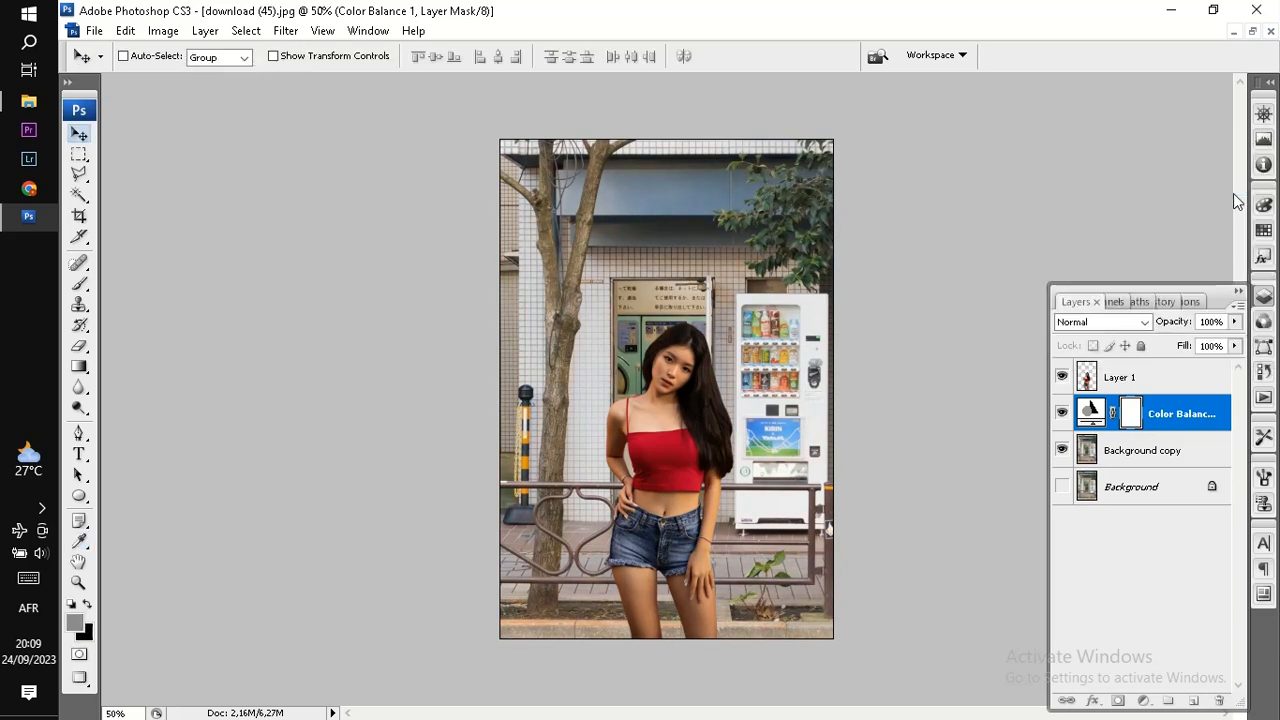
Compare the photo at 100% with and without the Color Balance adjustment, and review the adjustment's settings.
{"action": "key", "text": "ctrl+alt+0"}
{"action": "scroll", "coordinate": [1240, 234], "scroll_direction": "down", "scroll_amount": 1}
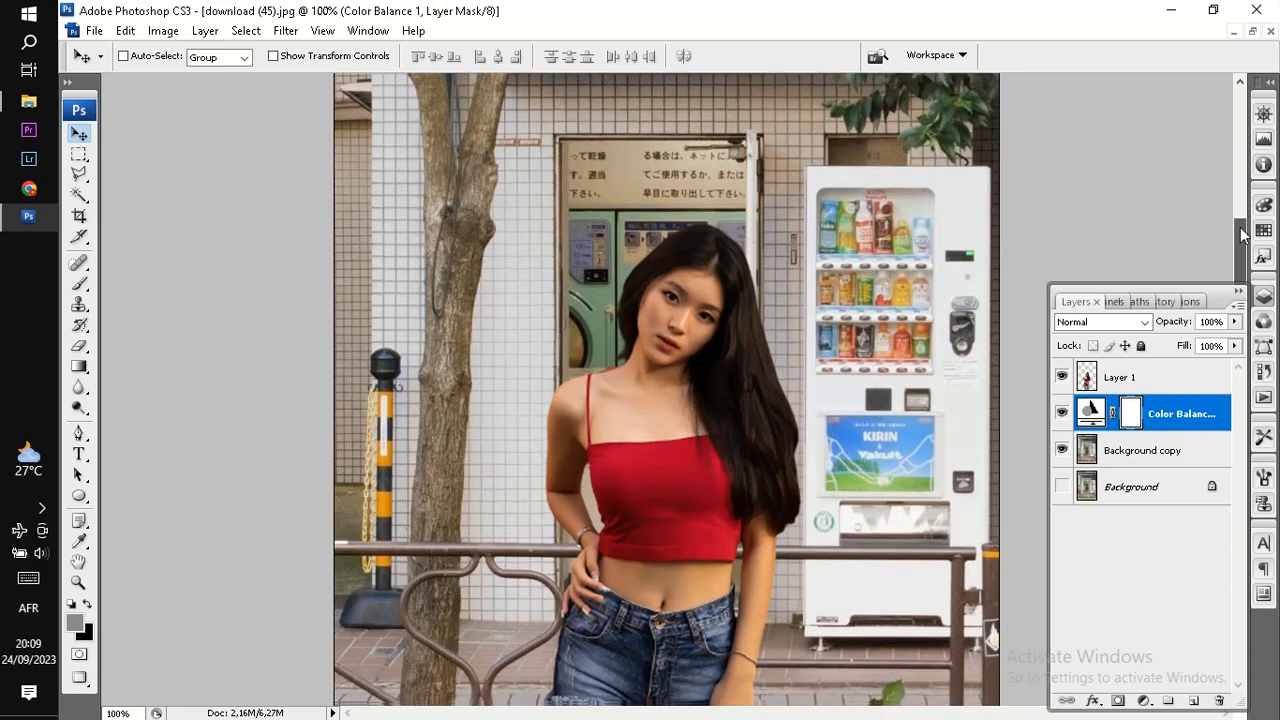
{"action": "left_click_drag", "start_coordinate": [1243, 234], "coordinate": [1248, 370]}
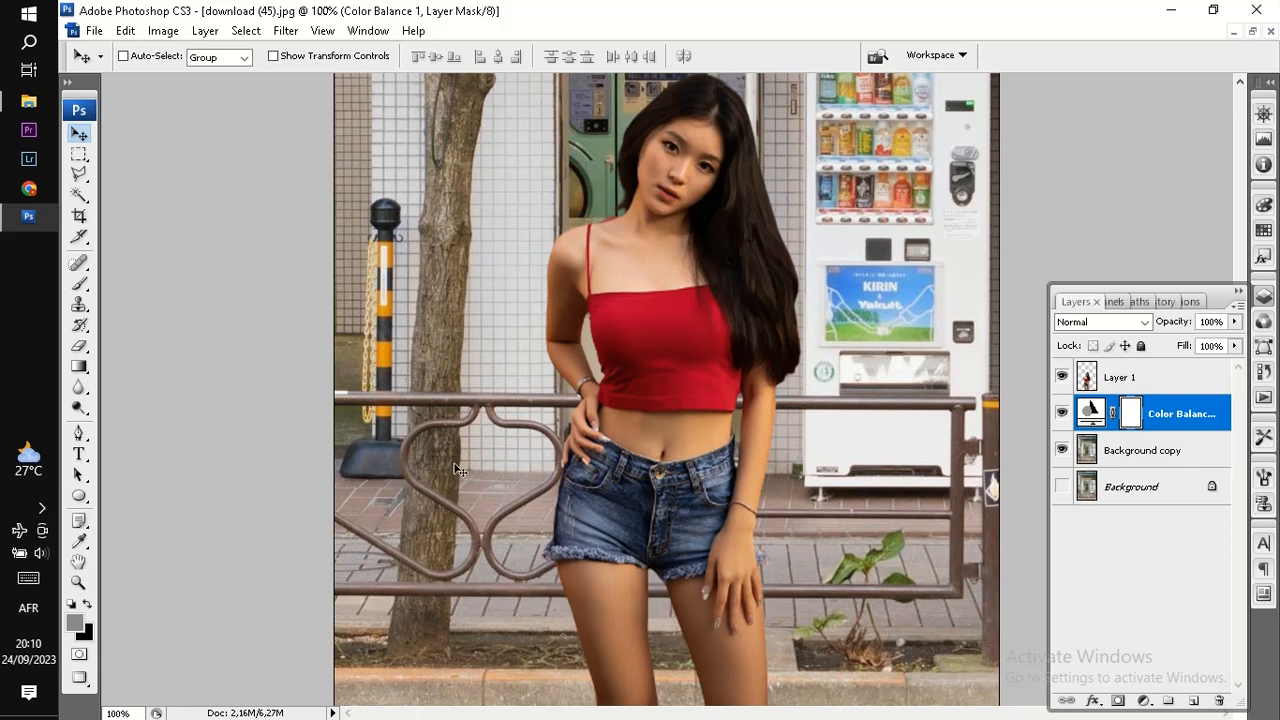
{"action": "left_click", "coordinate": [1062, 414]}
{"action": "left_click", "coordinate": [1062, 414]}
{"action": "key", "text": "ctrl+minus"}
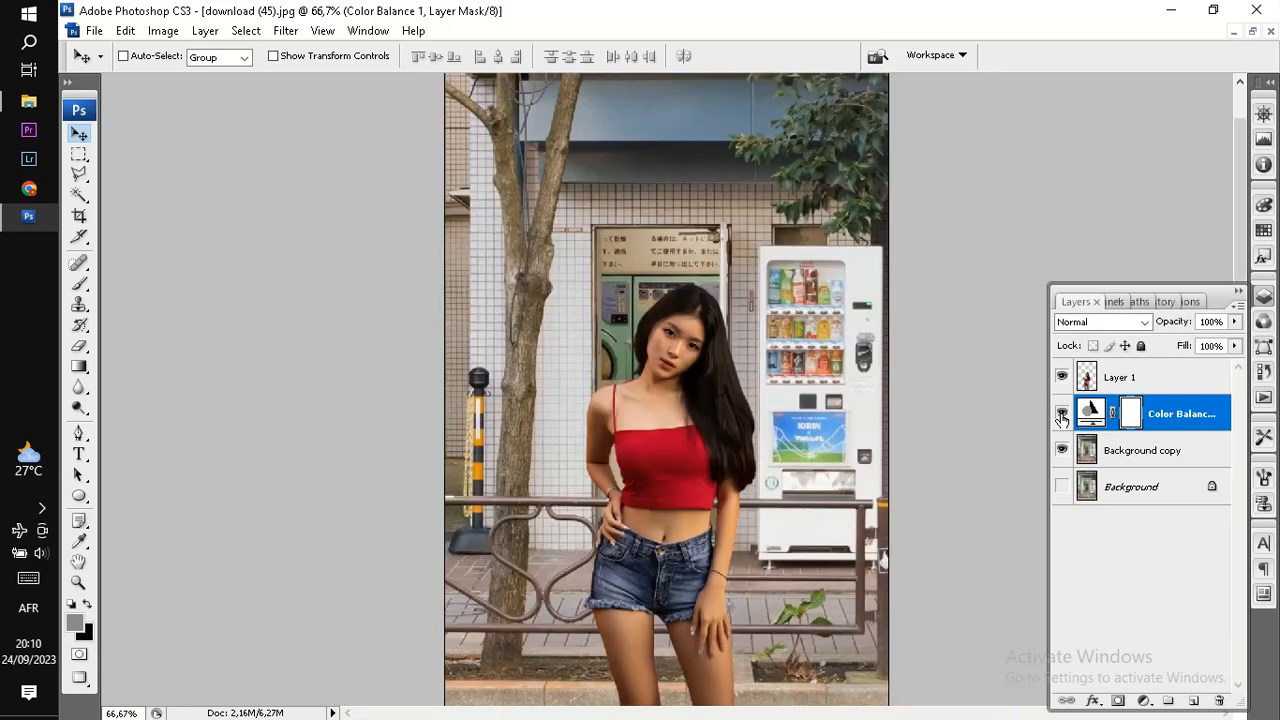
{"action": "key", "text": "ctrl+minus"}
{"action": "double_click", "coordinate": [1097, 418]}
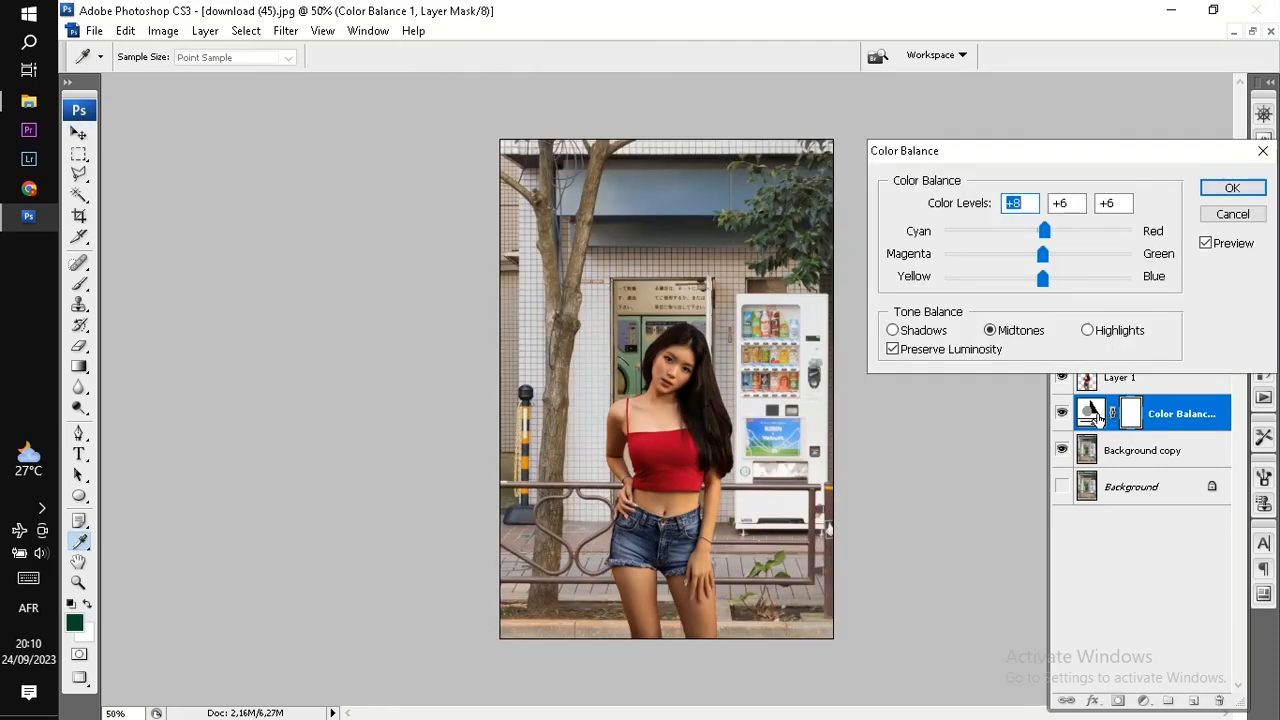
{"action": "left_click", "coordinate": [1232, 214]}
Try a Photo Filter adjustment above Color Balance 1, going through the filter colours and choosing Sepia.
{"action": "left_click", "coordinate": [1143, 704]}
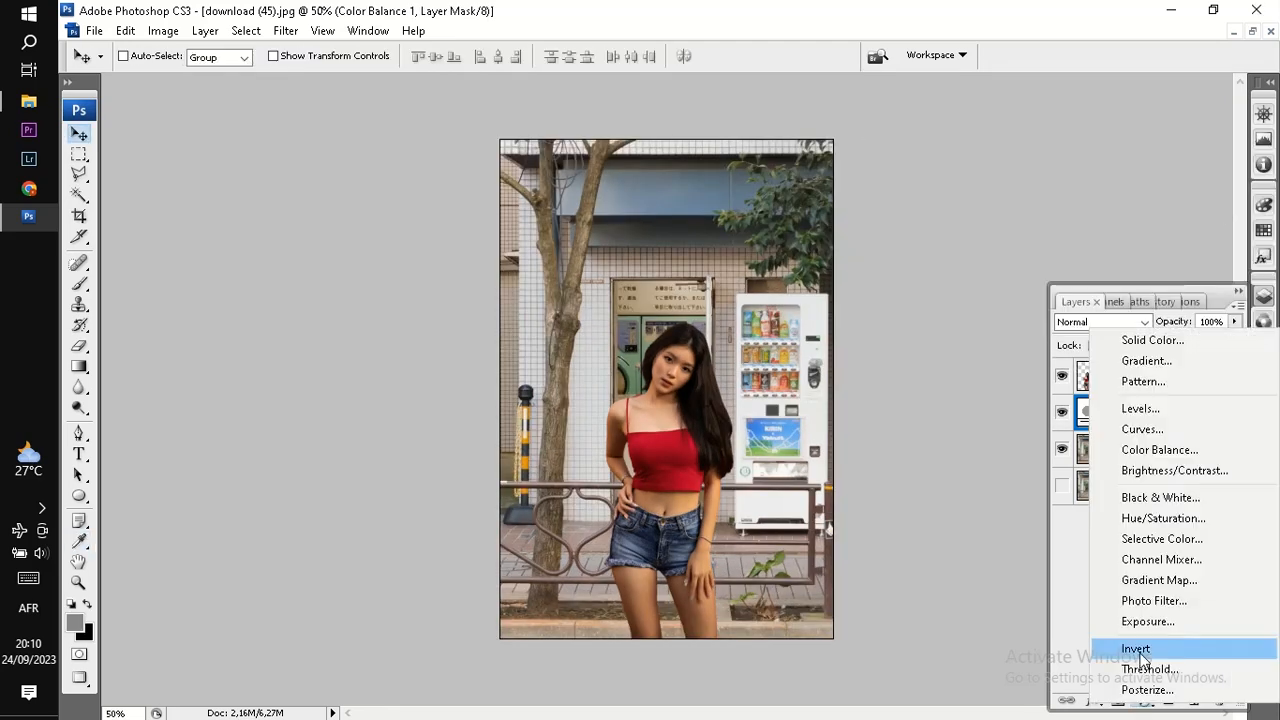
{"action": "left_click", "coordinate": [1124, 618]}
{"action": "left_click", "coordinate": [1008, 203]}
{"action": "left_click", "coordinate": [996, 236]}
{"action": "key", "text": "Down"}
{"action": "key", "text": "Down"}
{"action": "key", "text": "Down"}
{"action": "key", "text": "Down"}
{"action": "key", "text": "Down"}
{"action": "key", "text": "Down"}
{"action": "key", "text": "Down"}
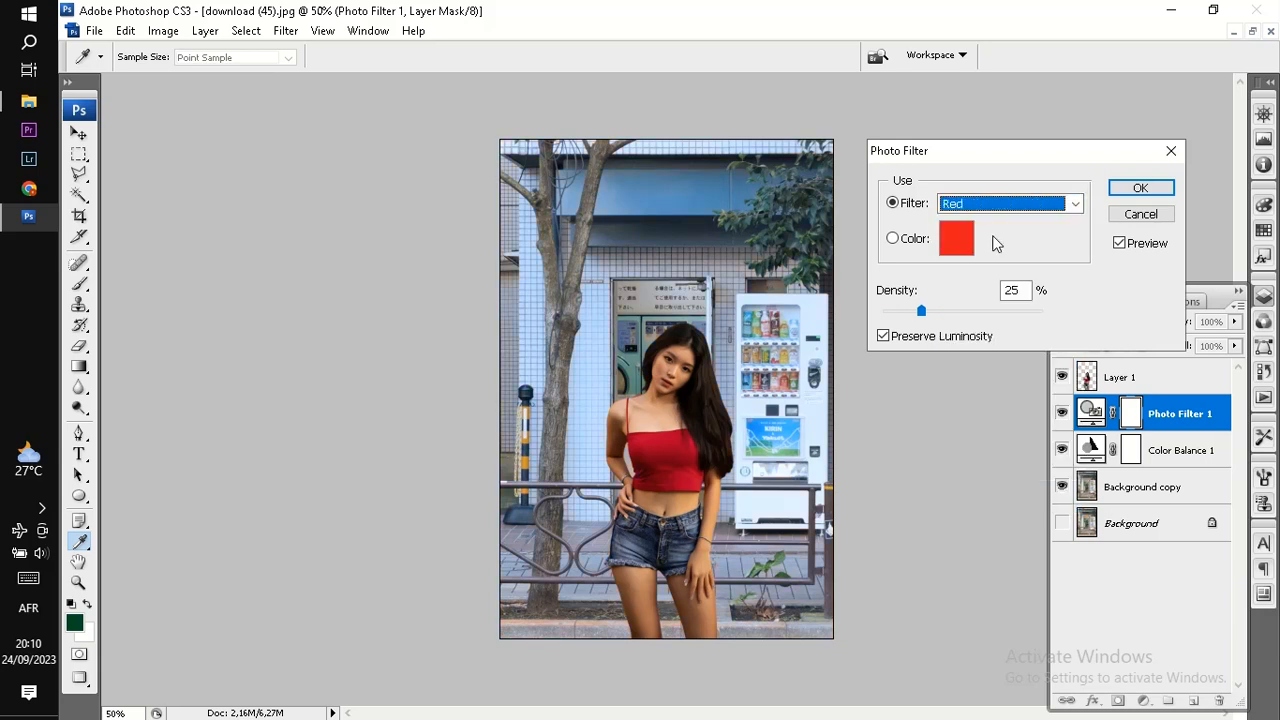
{"action": "key", "text": "Down"}
{"action": "key", "text": "Down"}
{"action": "key", "text": "Down"}
{"action": "key", "text": "Down"}
{"action": "key", "text": "Down"}
{"action": "key", "text": "Down"}
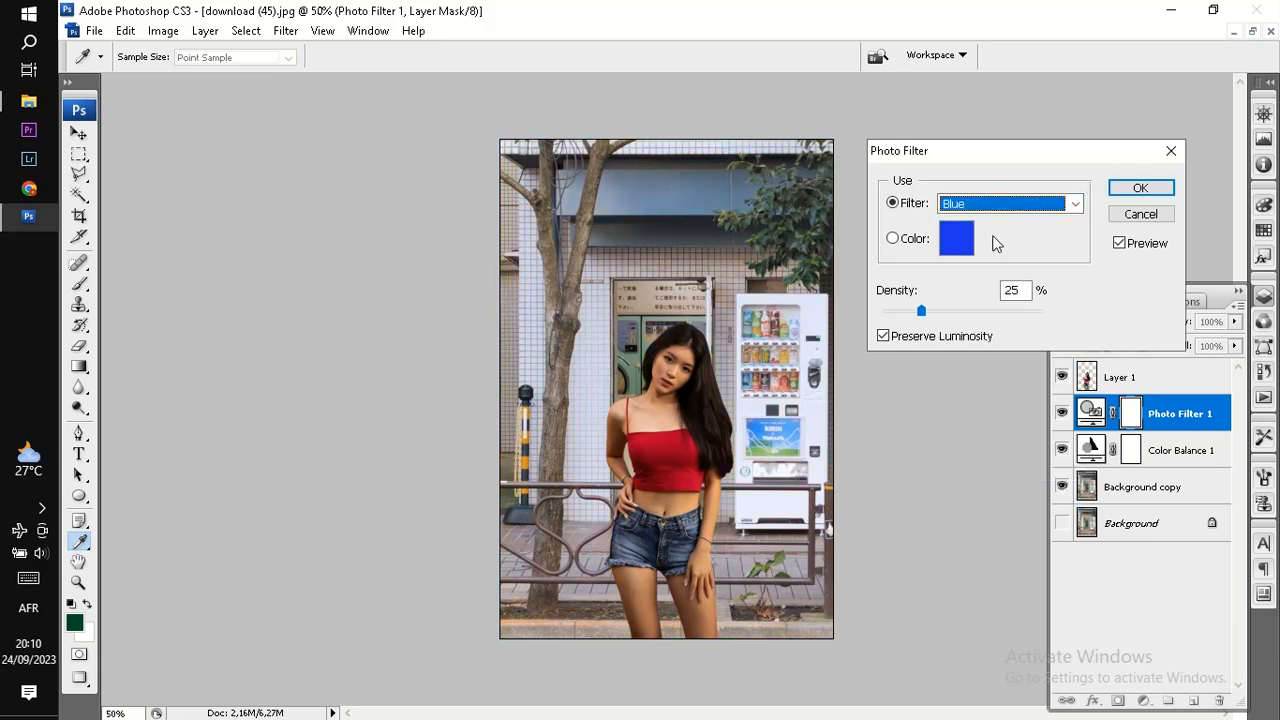
{"action": "key", "text": "Up"}
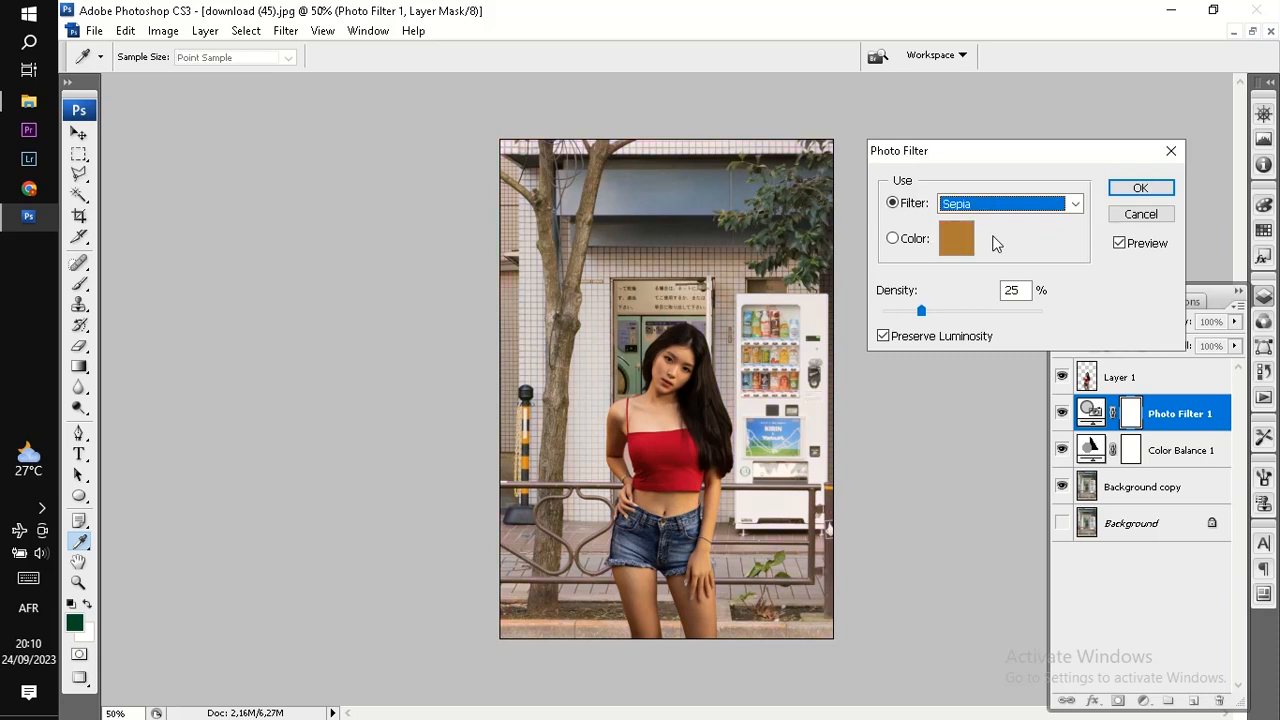
Set the Sepia Photo Filter's density to 55%, and delete that adjustment layer.
{"action": "left_click_drag", "start_coordinate": [921, 311], "coordinate": [969, 312]}
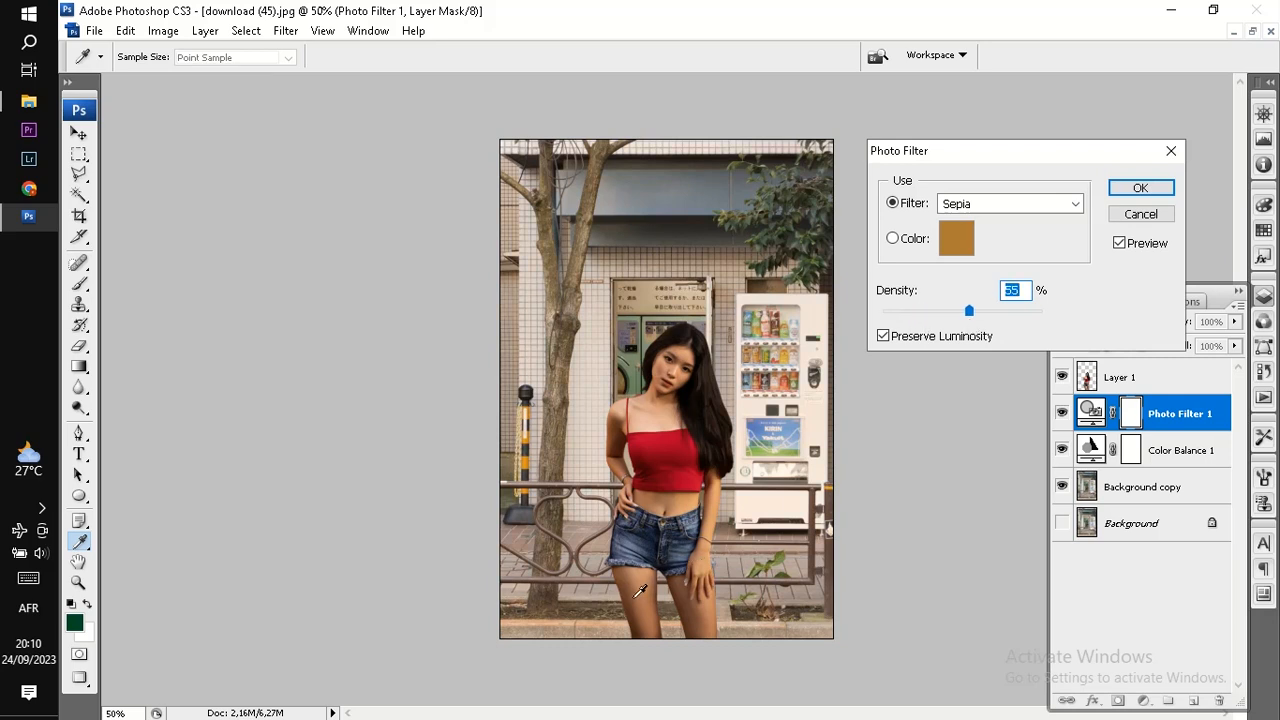
{"action": "left_click", "coordinate": [1140, 190]}
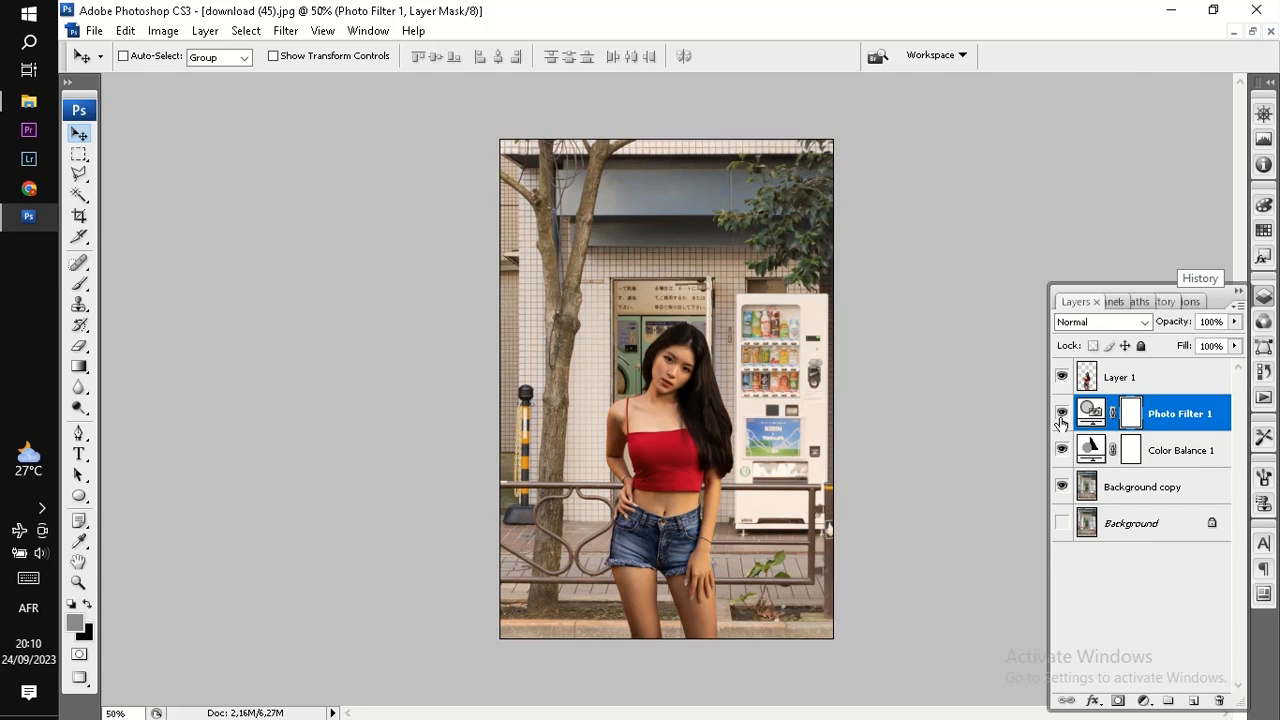
{"action": "key", "text": "Delete"}
Add a Color Balance adjustment above Layer 1 with midtones -16, +5, -13 and shadows +5, +14, +15.
{"action": "left_click", "coordinate": [1160, 385]}
{"action": "left_click", "coordinate": [1144, 700]}
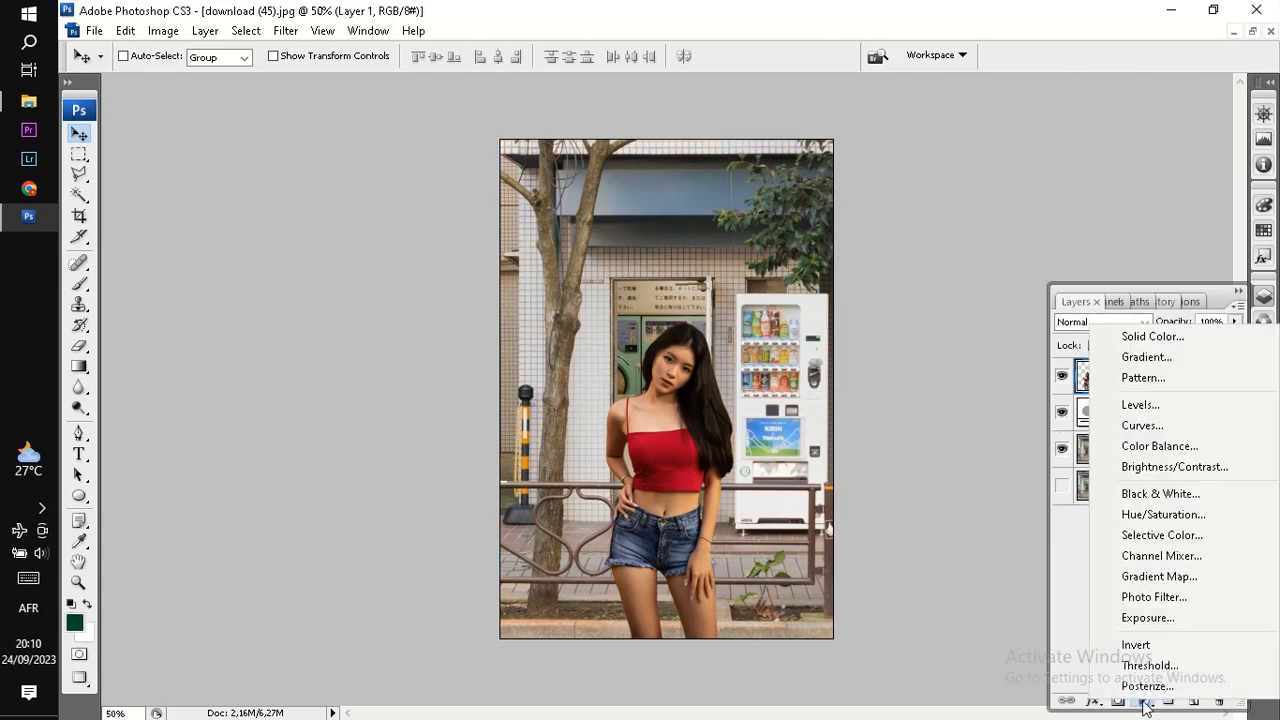
{"action": "left_click", "coordinate": [1147, 451]}
{"action": "left_click_drag", "start_coordinate": [1040, 234], "coordinate": [1043, 262]}
{"action": "mouse_move", "coordinate": [1039, 280]}
{"action": "left_mouse_down"}
{"action": "mouse_move", "coordinate": [1060, 298]}
{"action": "mouse_move", "coordinate": [1026, 300]}
{"action": "left_mouse_up"}
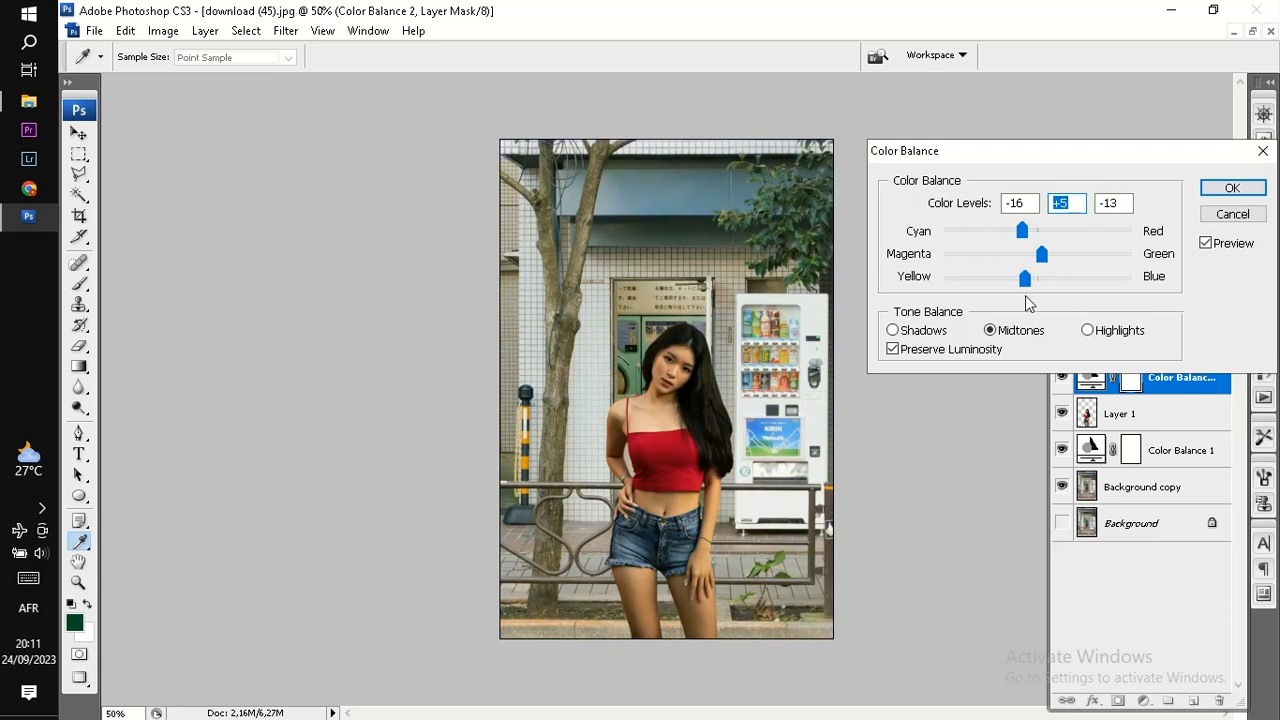
{"action": "left_click", "coordinate": [925, 331]}
{"action": "mouse_move", "coordinate": [1038, 232]}
{"action": "left_mouse_down"}
{"action": "mouse_move", "coordinate": [1019, 240]}
{"action": "mouse_move", "coordinate": [1048, 234]}
{"action": "mouse_move", "coordinate": [1020, 257]}
{"action": "mouse_move", "coordinate": [1057, 264]}
{"action": "mouse_move", "coordinate": [1033, 285]}
{"action": "mouse_move", "coordinate": [1075, 287]}
{"action": "mouse_move", "coordinate": [1038, 287]}
{"action": "mouse_move", "coordinate": [1051, 287]}
{"action": "mouse_move", "coordinate": [1031, 233]}
{"action": "mouse_move", "coordinate": [1043, 232]}
{"action": "mouse_move", "coordinate": [1039, 253]}
{"action": "left_mouse_up"}
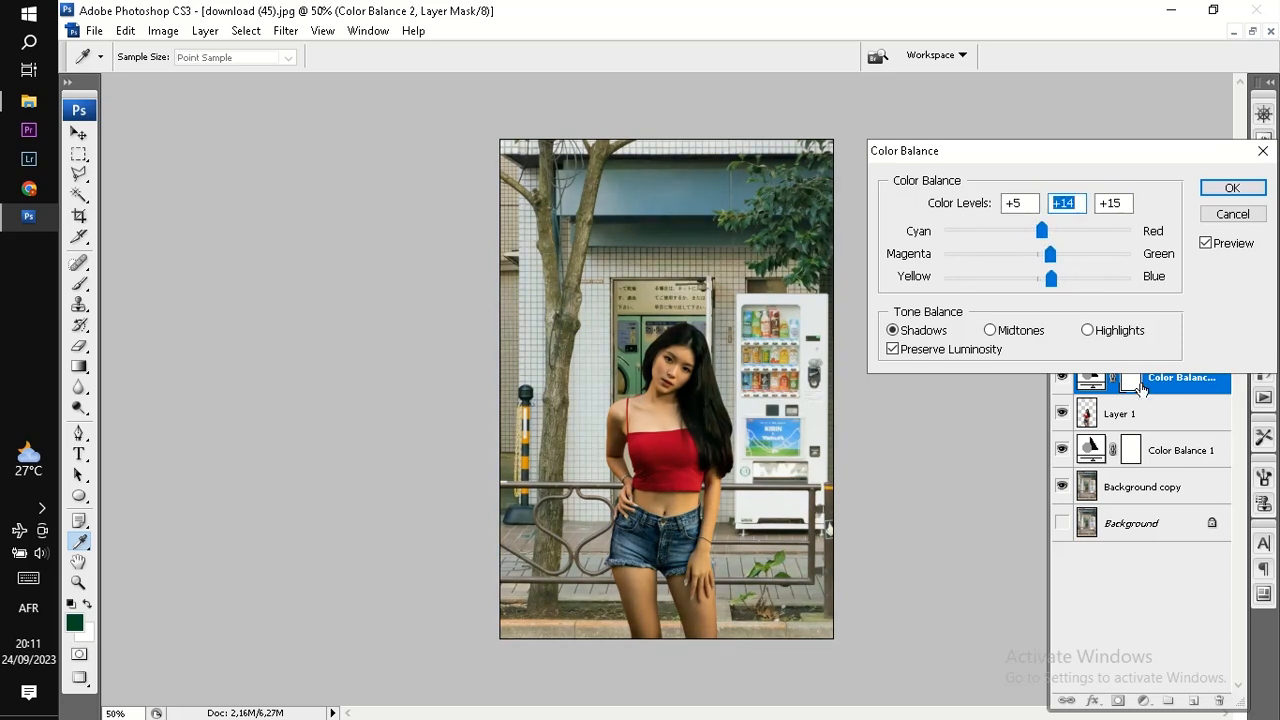
Adjust the highlights of the topmost Color Balance, and compare the photo with that adjustment off and on.
{"action": "left_click", "coordinate": [1087, 332]}
{"action": "left_click_drag", "start_coordinate": [1036, 232], "coordinate": [1032, 283]}
{"action": "mouse_move", "coordinate": [1042, 256]}
{"action": "left_mouse_down"}
{"action": "mouse_move", "coordinate": [1025, 266]}
{"action": "mouse_move", "coordinate": [1057, 258]}
{"action": "mouse_move", "coordinate": [1014, 234]}
{"action": "mouse_move", "coordinate": [1068, 236]}
{"action": "mouse_move", "coordinate": [1050, 236]}
{"action": "mouse_move", "coordinate": [1034, 280]}
{"action": "left_mouse_up"}
{"action": "left_click", "coordinate": [1231, 189]}
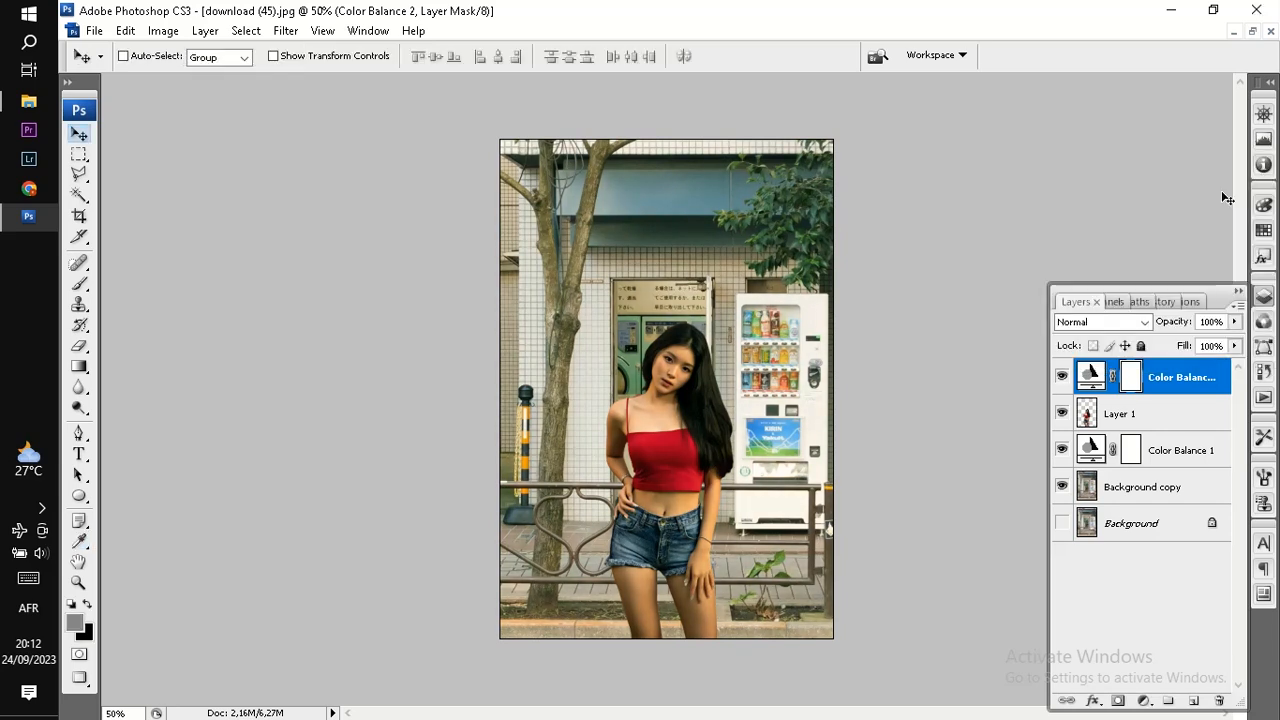
{"action": "left_click", "coordinate": [1062, 377]}
{"action": "left_click", "coordinate": [1062, 377]}
Add a Levels adjustment above all layers, set the Blue channel's input black level to 7 and lower its input white level.
{"action": "left_click", "coordinate": [1143, 700]}
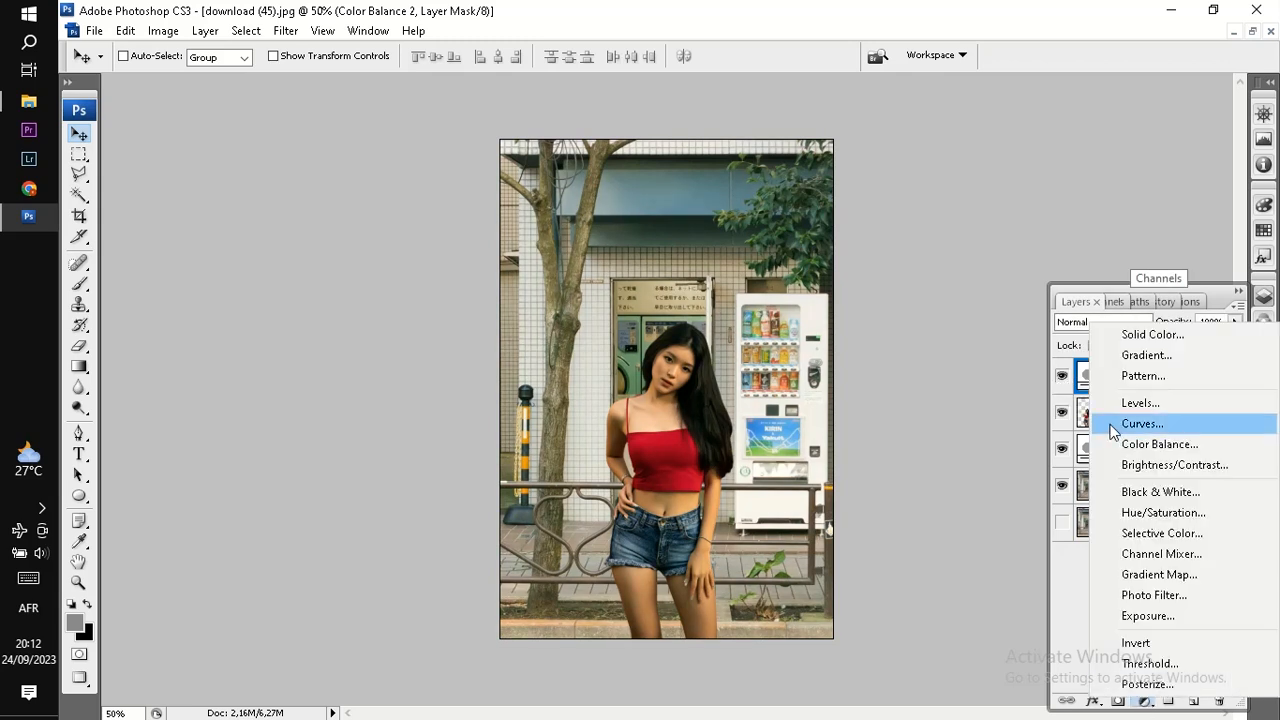
{"action": "left_click", "coordinate": [1122, 398]}
{"action": "left_click", "coordinate": [990, 183]}
{"action": "left_click", "coordinate": [985, 248]}
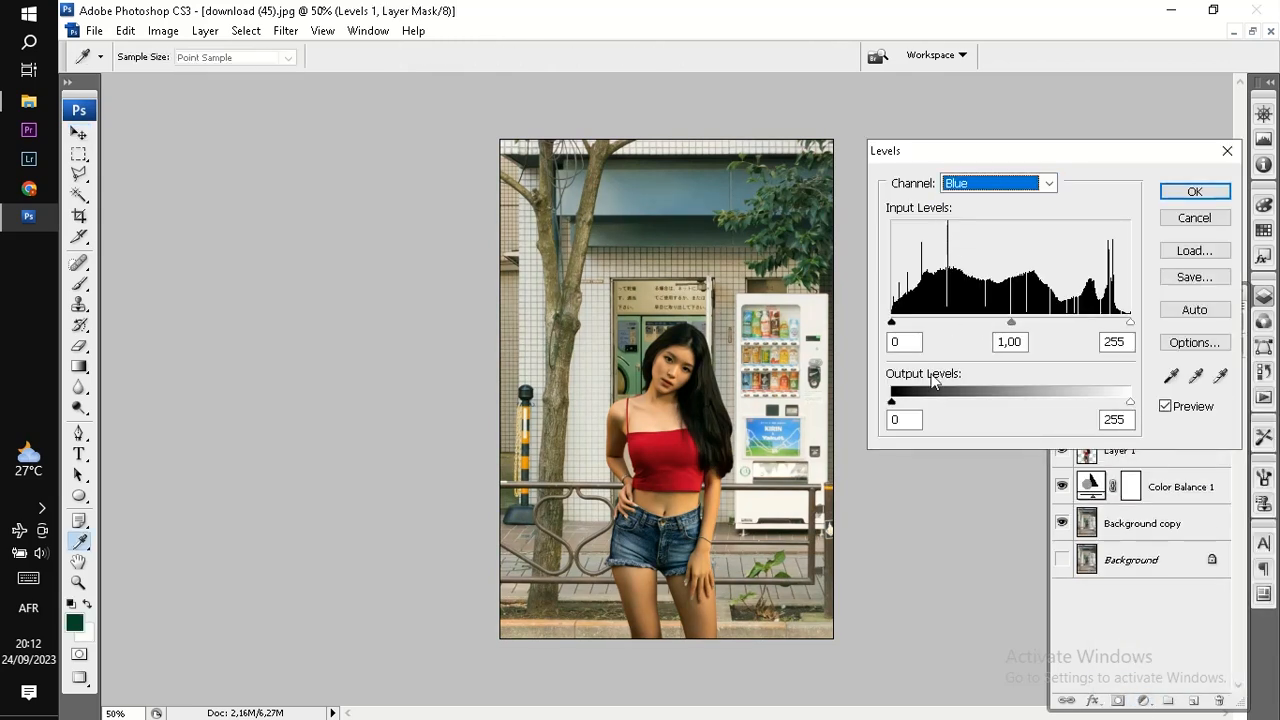
{"action": "left_click_drag", "start_coordinate": [892, 401], "coordinate": [903, 401]}
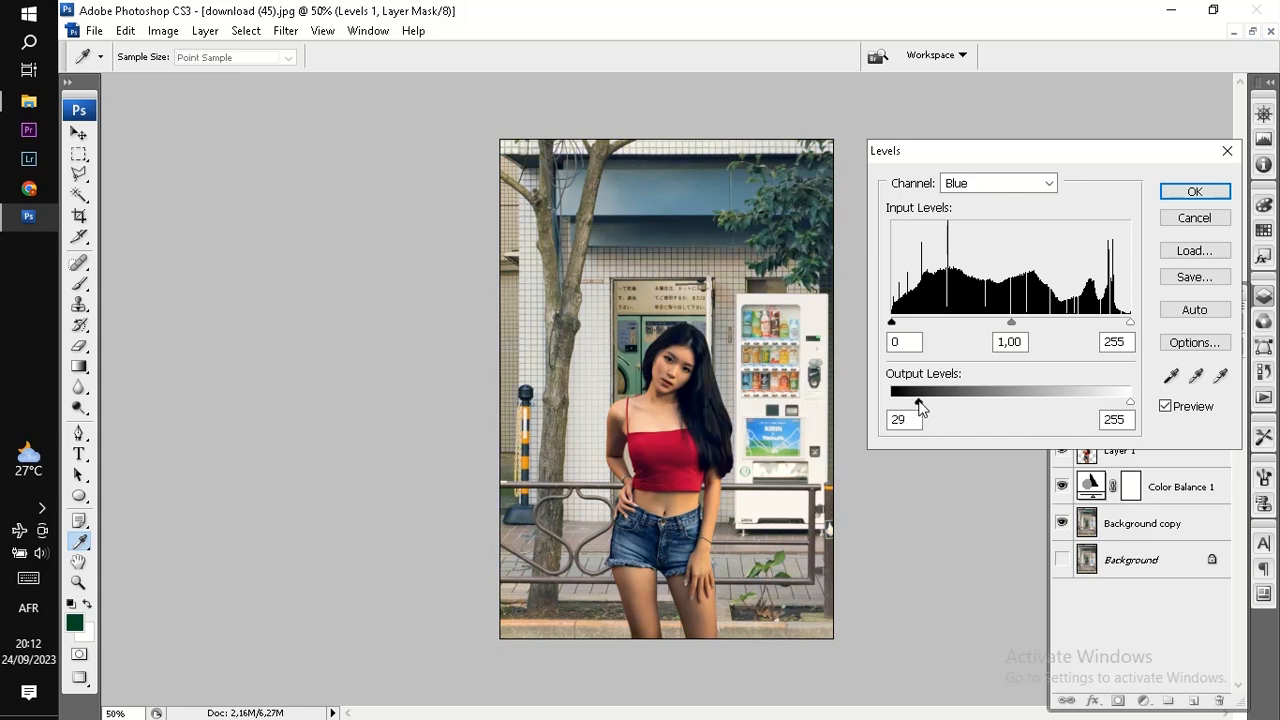
{"action": "left_click_drag", "start_coordinate": [922, 405], "coordinate": [870, 407]}
{"action": "mouse_move", "coordinate": [893, 322]}
{"action": "left_mouse_down"}
{"action": "mouse_move", "coordinate": [915, 324]}
{"action": "mouse_move", "coordinate": [899, 324]}
{"action": "left_mouse_up"}
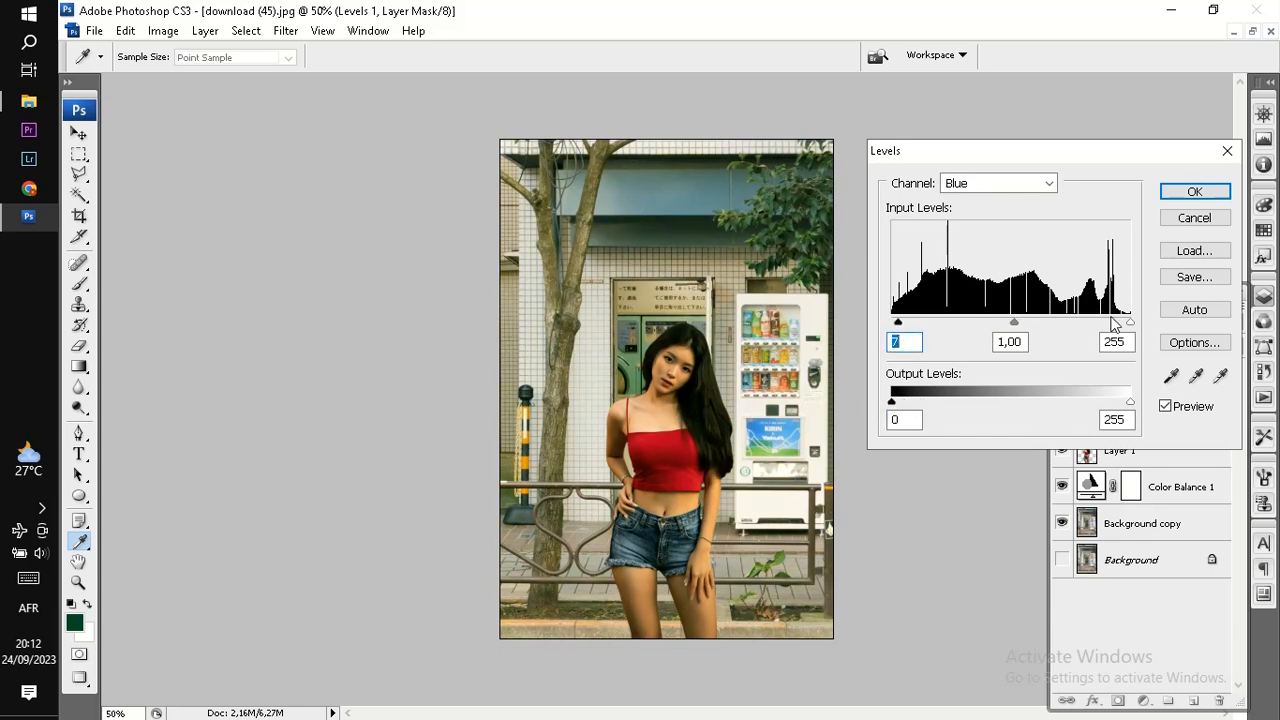
{"action": "left_click_drag", "start_coordinate": [1126, 323], "coordinate": [1101, 328]}
In the Levels adjustment's Green channel, set input black to 8, input white to 244 and output black to 8.
{"action": "left_click", "coordinate": [1020, 184]}
{"action": "left_click", "coordinate": [962, 231]}
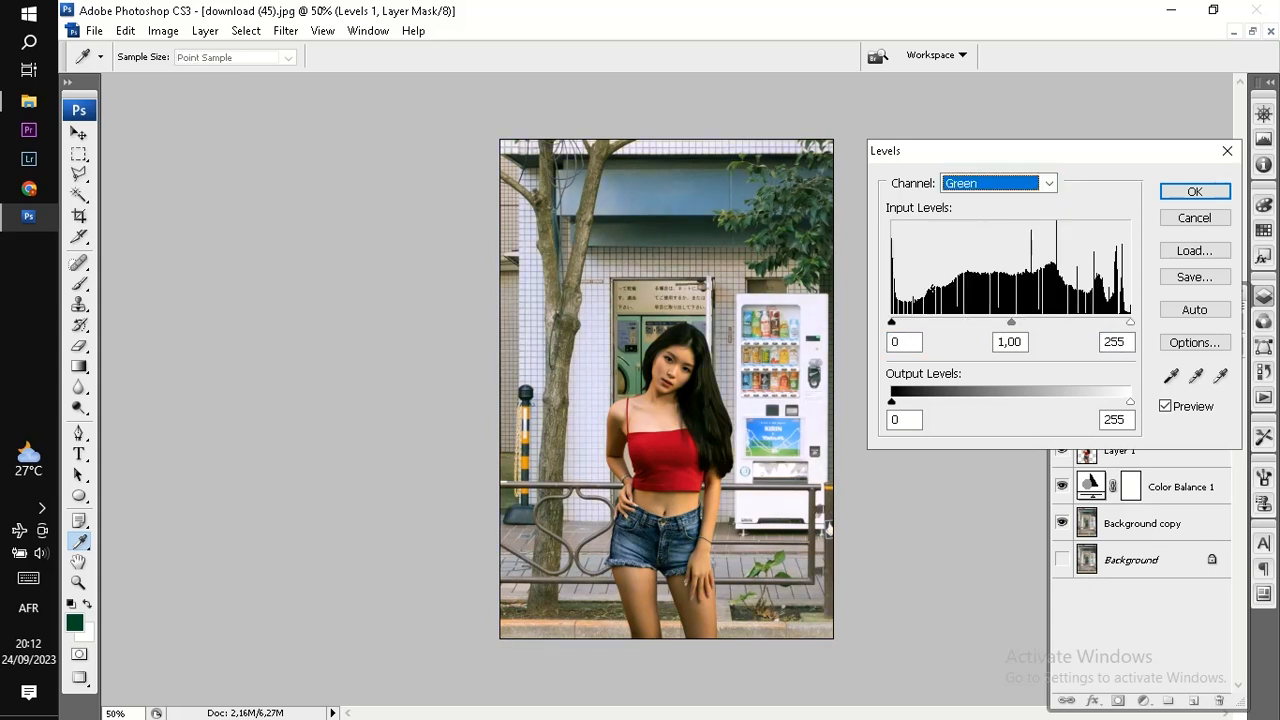
{"action": "left_click_drag", "start_coordinate": [895, 325], "coordinate": [898, 325]}
{"action": "mouse_move", "coordinate": [1131, 326]}
{"action": "left_mouse_down"}
{"action": "mouse_move", "coordinate": [1096, 326]}
{"action": "mouse_move", "coordinate": [1120, 326]}
{"action": "left_mouse_up"}
{"action": "mouse_move", "coordinate": [1130, 401]}
{"action": "left_mouse_down"}
{"action": "mouse_move", "coordinate": [1100, 401]}
{"action": "mouse_move", "coordinate": [1145, 410]}
{"action": "left_mouse_up"}
{"action": "left_click_drag", "start_coordinate": [903, 403], "coordinate": [891, 403]}
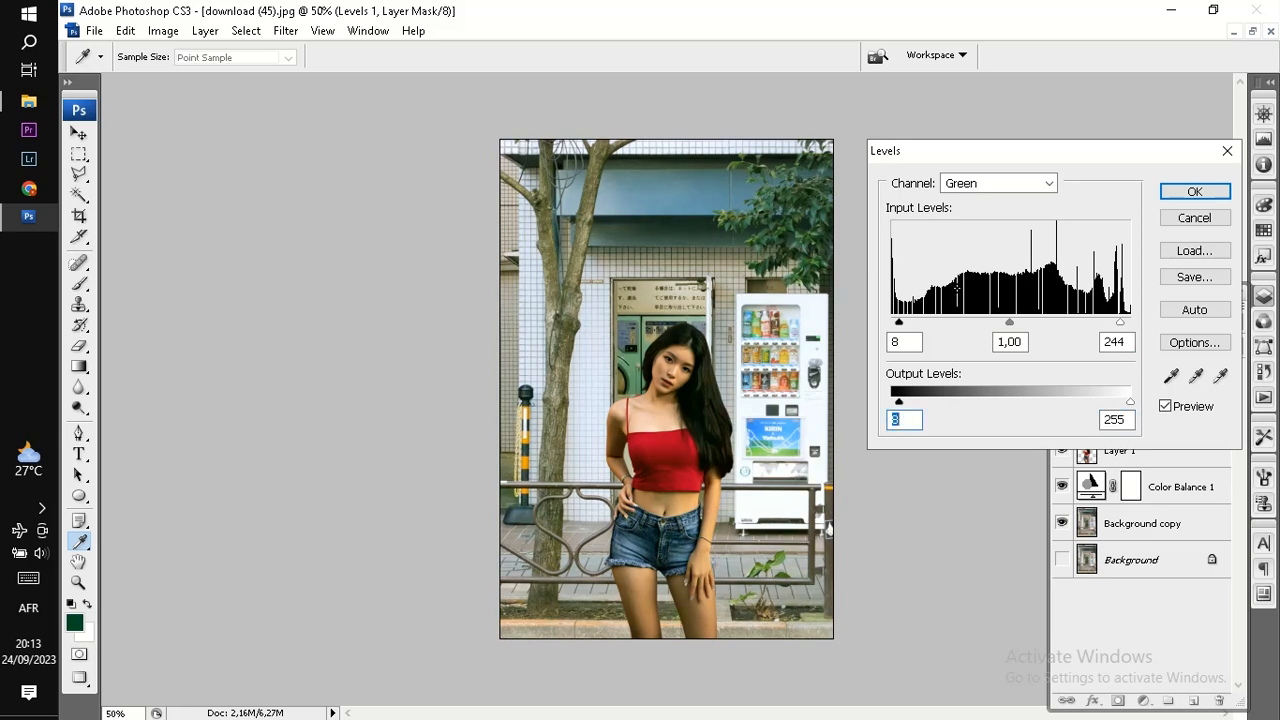
Set the Red channel's input levels to 5 and 253, raise its output black level, and apply the Levels adjustment.
{"action": "left_click", "coordinate": [1000, 183]}
{"action": "left_click", "coordinate": [985, 211]}
{"action": "left_click_drag", "start_coordinate": [891, 326], "coordinate": [897, 326]}
{"action": "left_click_drag", "start_coordinate": [1133, 326], "coordinate": [1128, 326]}
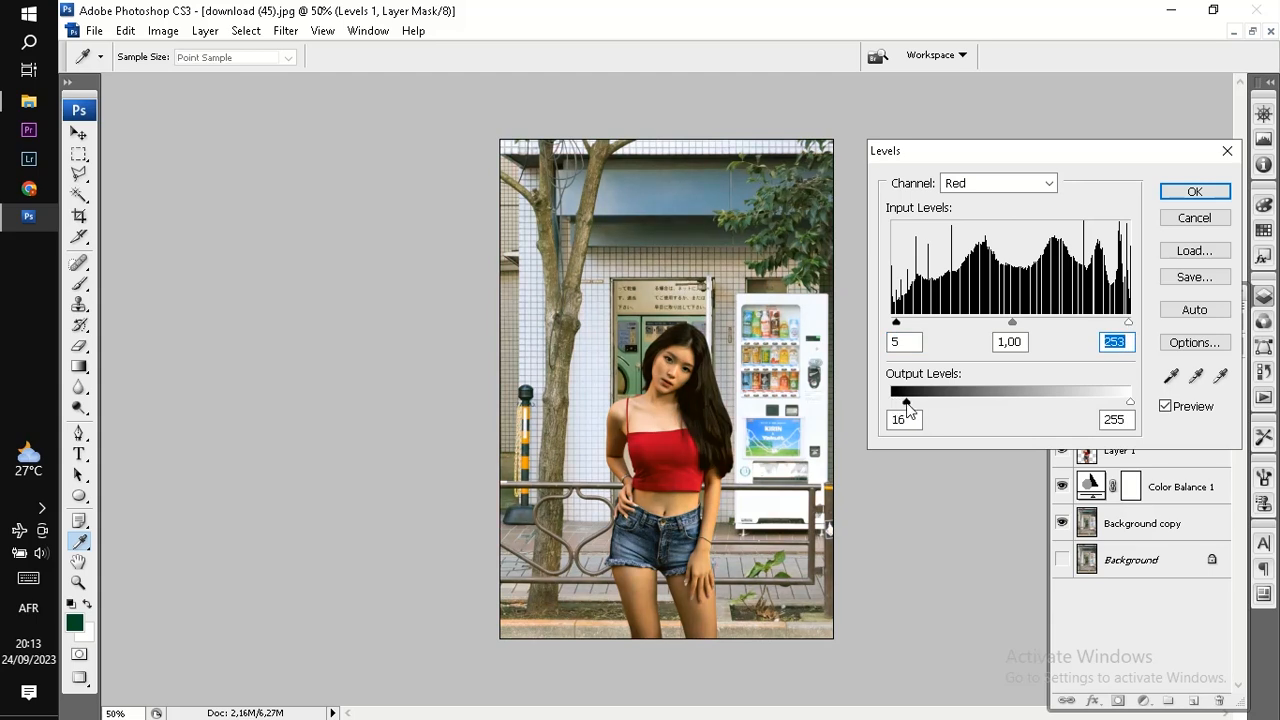
{"action": "left_click_drag", "start_coordinate": [918, 410], "coordinate": [922, 404]}
{"action": "left_click", "coordinate": [1190, 191]}
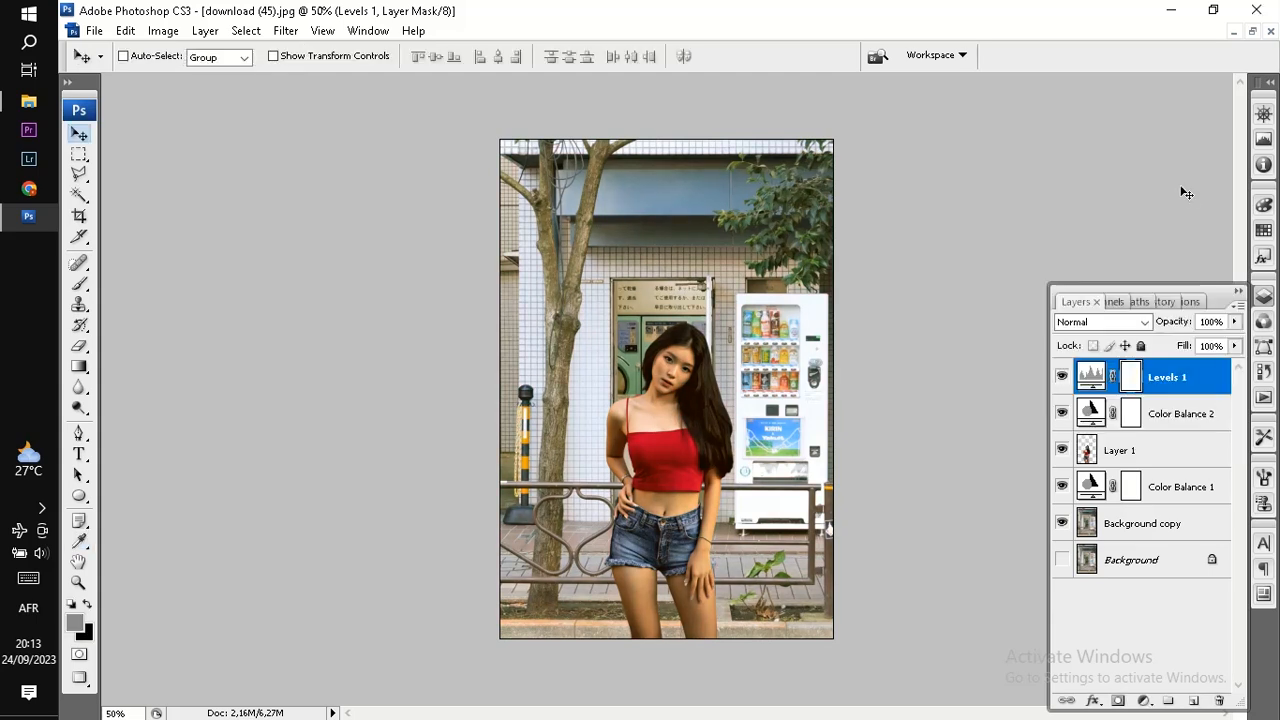
Add an Inner Glow to Layer 1 with a size of 2 px and a choke of 8%.
{"action": "left_click", "coordinate": [1110, 455]}
{"action": "right_click", "coordinate": [1110, 455]}
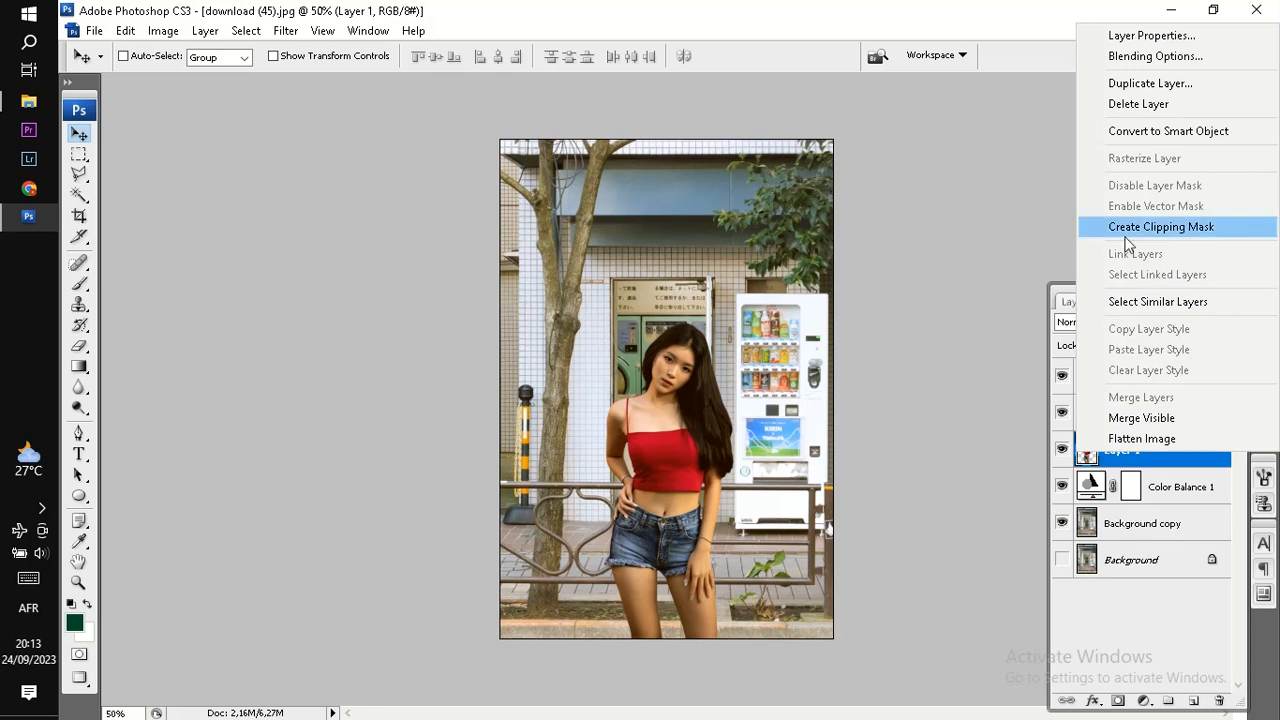
{"action": "left_click", "coordinate": [1151, 60]}
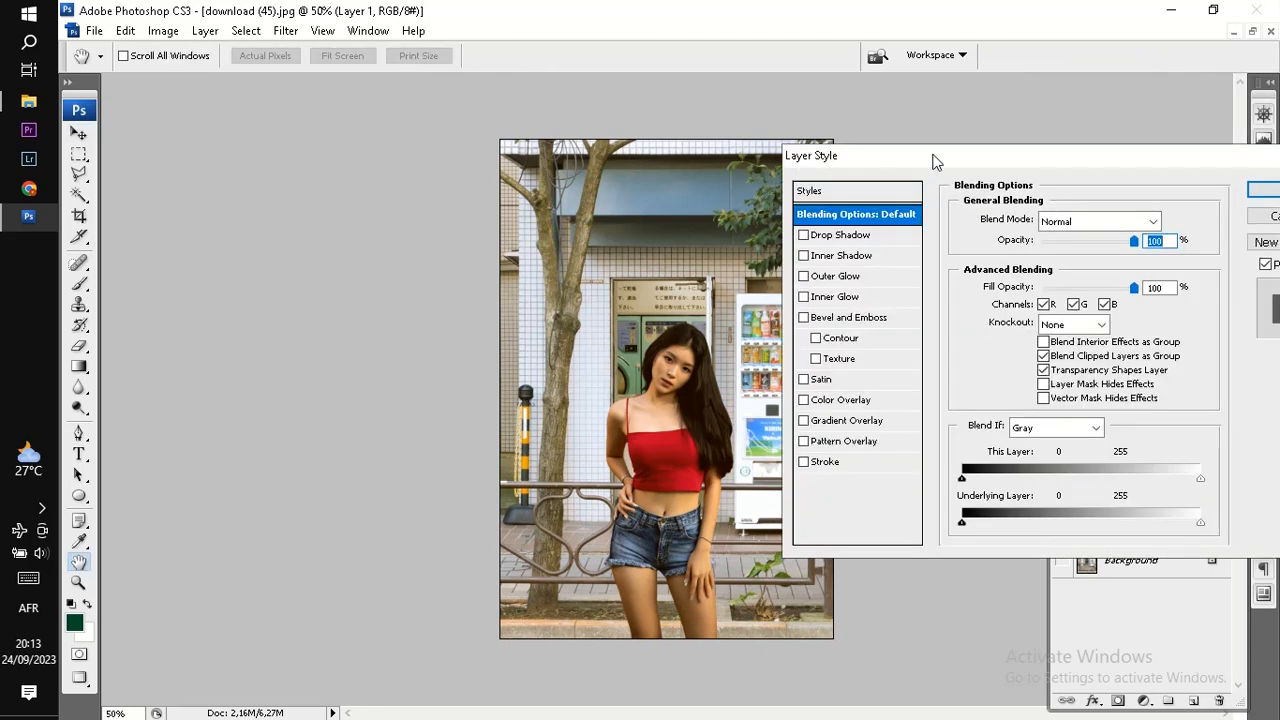
{"action": "left_click_drag", "start_coordinate": [934, 160], "coordinate": [963, 148]}
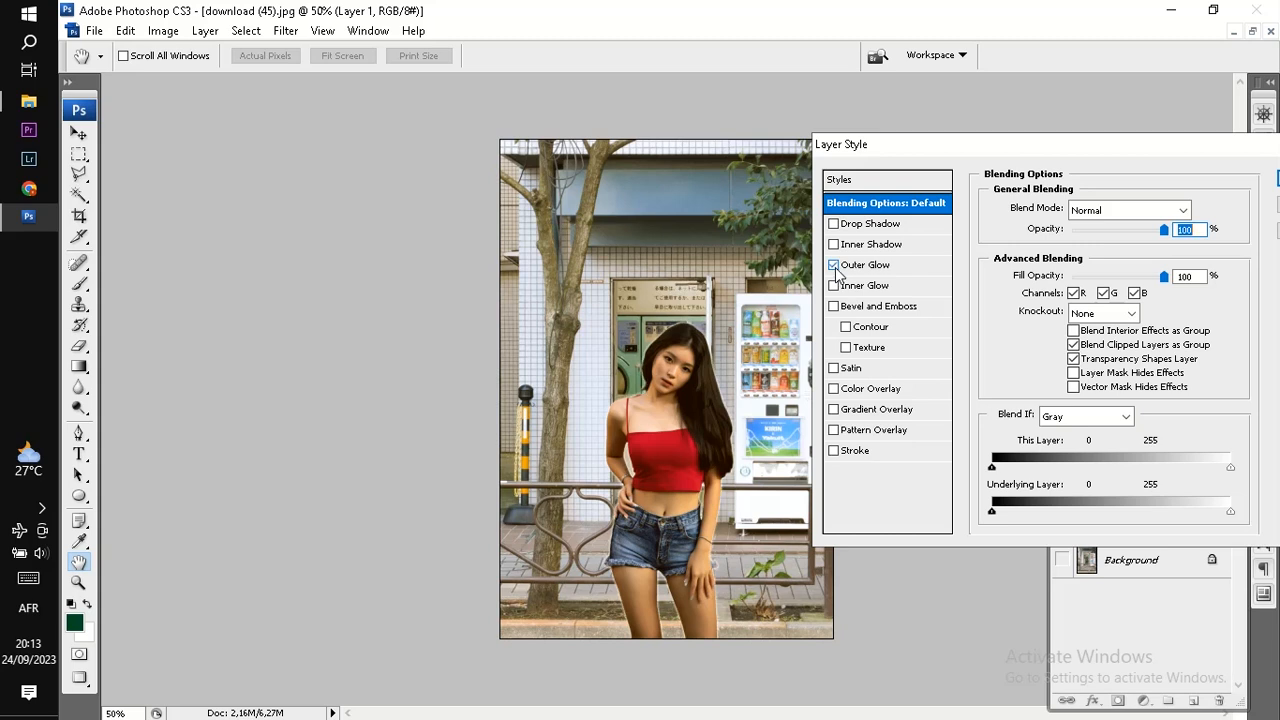
{"action": "left_click", "coordinate": [840, 286]}
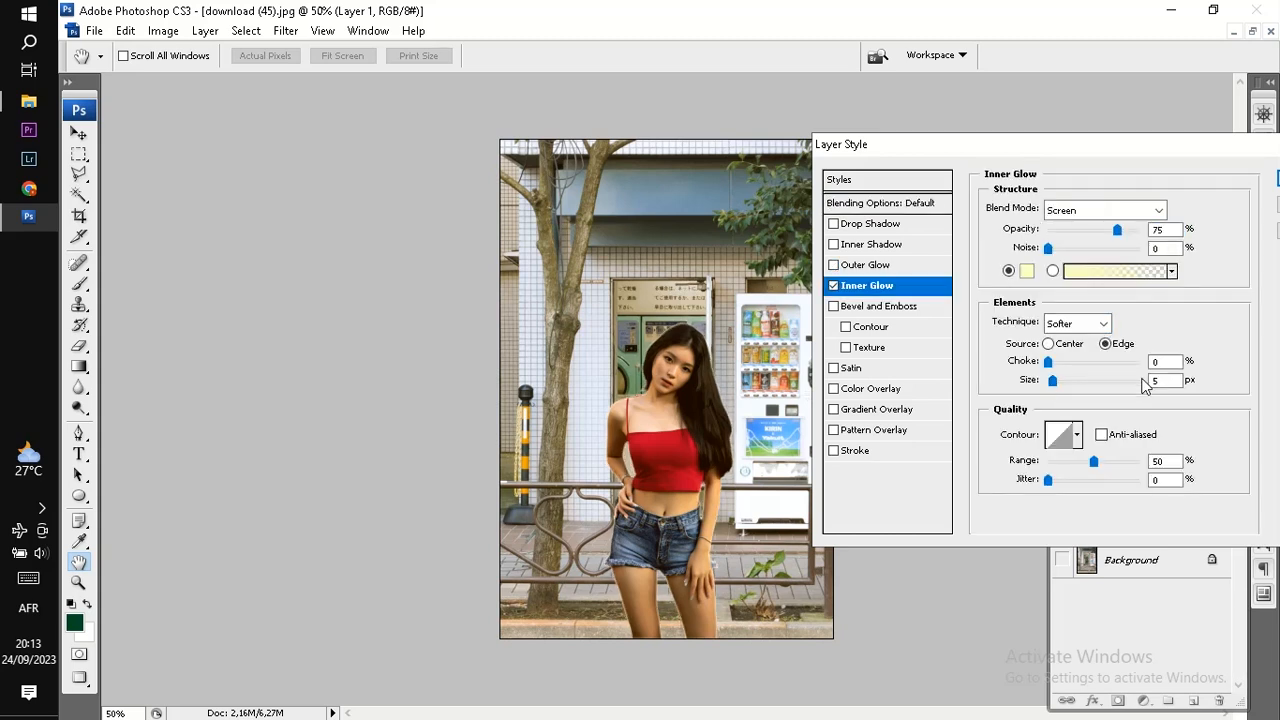
{"action": "key", "text": "Down"}
{"action": "mouse_move", "coordinate": [1049, 363]}
{"action": "left_mouse_down"}
{"action": "mouse_move", "coordinate": [1086, 367]}
{"action": "mouse_move", "coordinate": [1056, 367]}
{"action": "left_mouse_up"}
Give the Inner Glow a brown colour sampled from the photo's lower ground area, with 15% jitter and 1% noise.
{"action": "left_click", "coordinate": [1026, 271]}
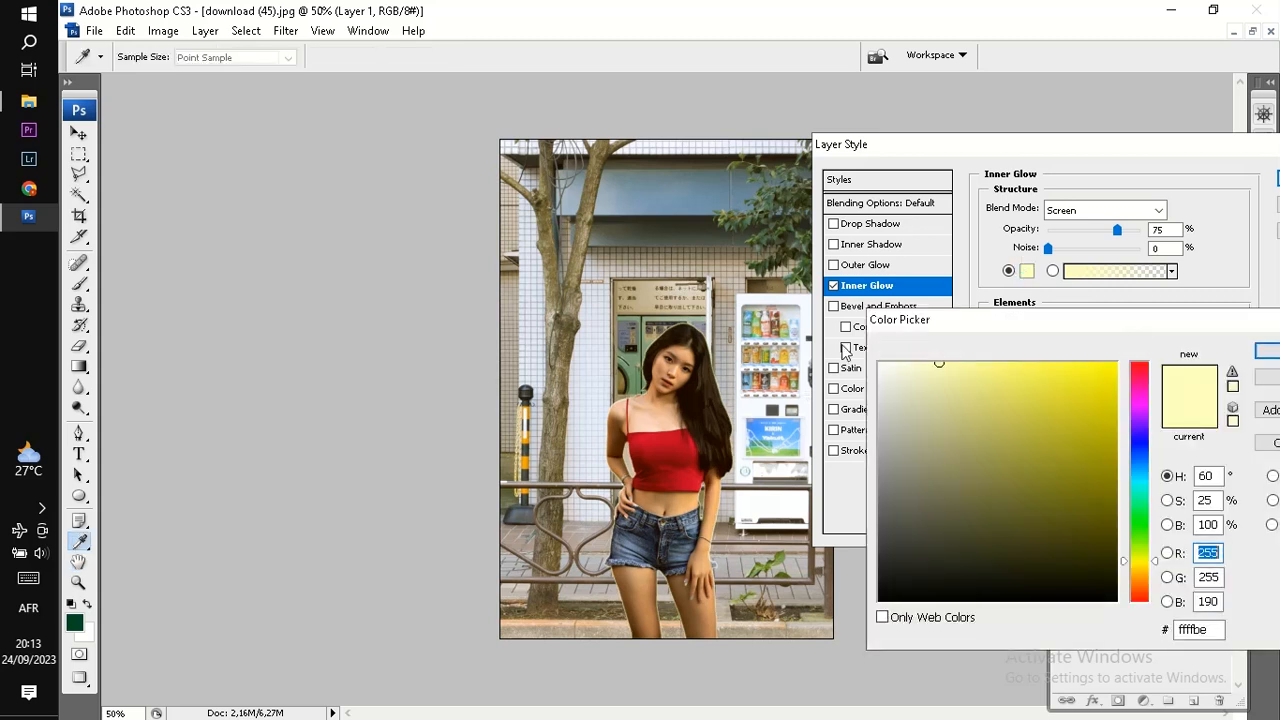
{"action": "left_click", "coordinate": [599, 604]}
{"action": "left_click", "coordinate": [1265, 350]}
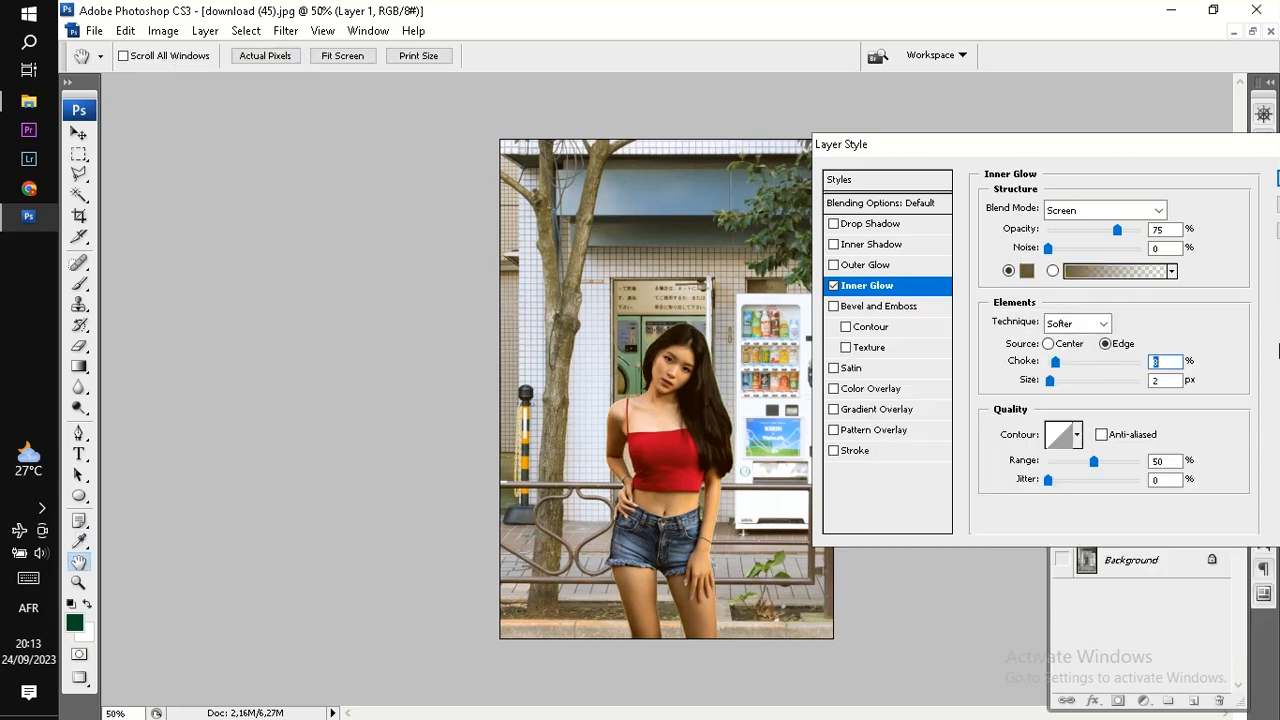
{"action": "left_click_drag", "start_coordinate": [1054, 481], "coordinate": [1062, 481]}
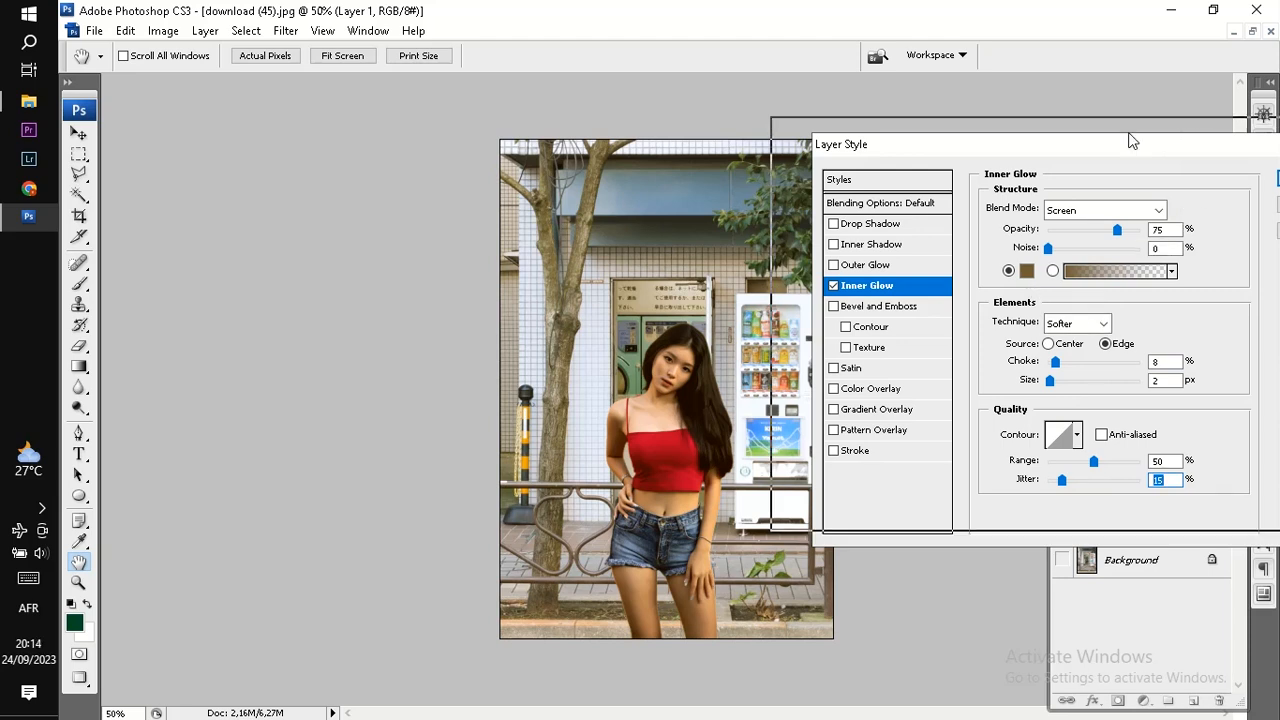
{"action": "left_click_drag", "start_coordinate": [1129, 138], "coordinate": [1085, 120]}
{"action": "mouse_move", "coordinate": [1006, 231]}
{"action": "left_mouse_down"}
{"action": "mouse_move", "coordinate": [1020, 240]}
{"action": "mouse_move", "coordinate": [1004, 232]}
{"action": "left_mouse_up"}
Try several glow colours sampled from the photo and settle on the dark brown of the tree trunk.
{"action": "left_click", "coordinate": [983, 253]}
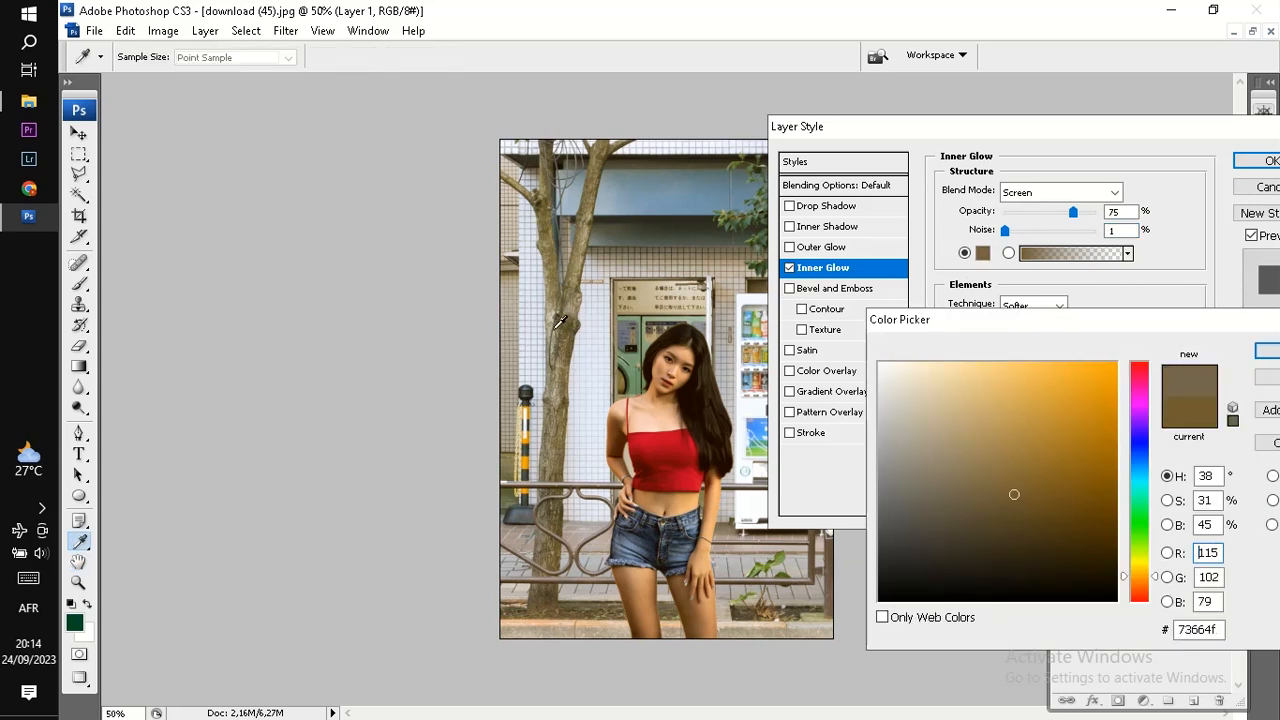
{"action": "left_click_drag", "start_coordinate": [557, 302], "coordinate": [546, 353]}
{"action": "left_click", "coordinate": [577, 340]}
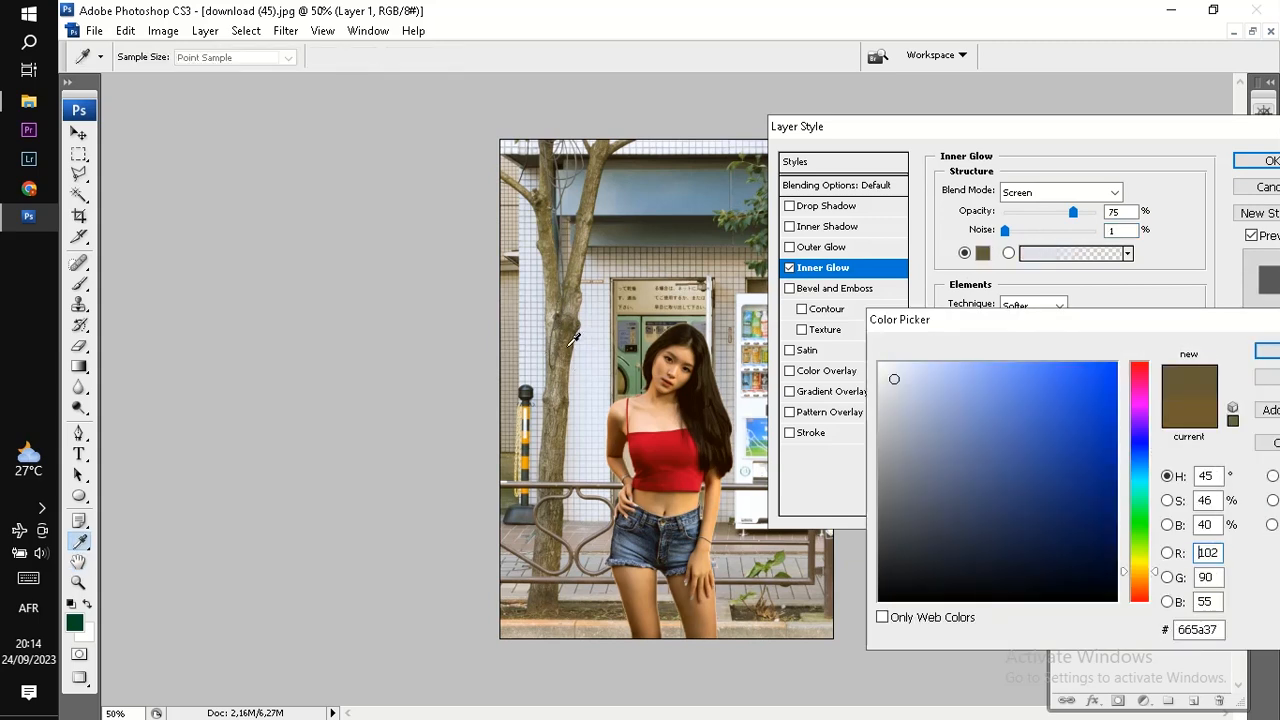
{"action": "left_click", "coordinate": [745, 404]}
{"action": "left_click", "coordinate": [641, 305]}
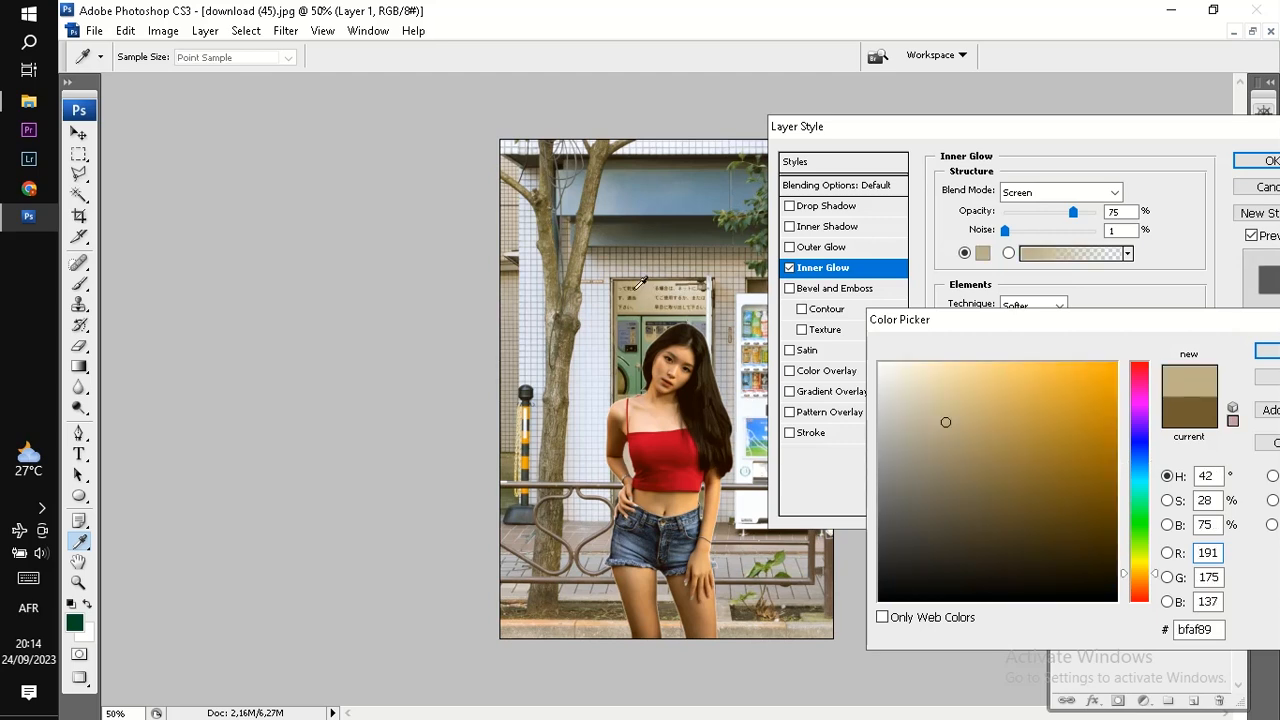
{"action": "left_click", "coordinate": [578, 320]}
{"action": "left_click", "coordinate": [1266, 350]}
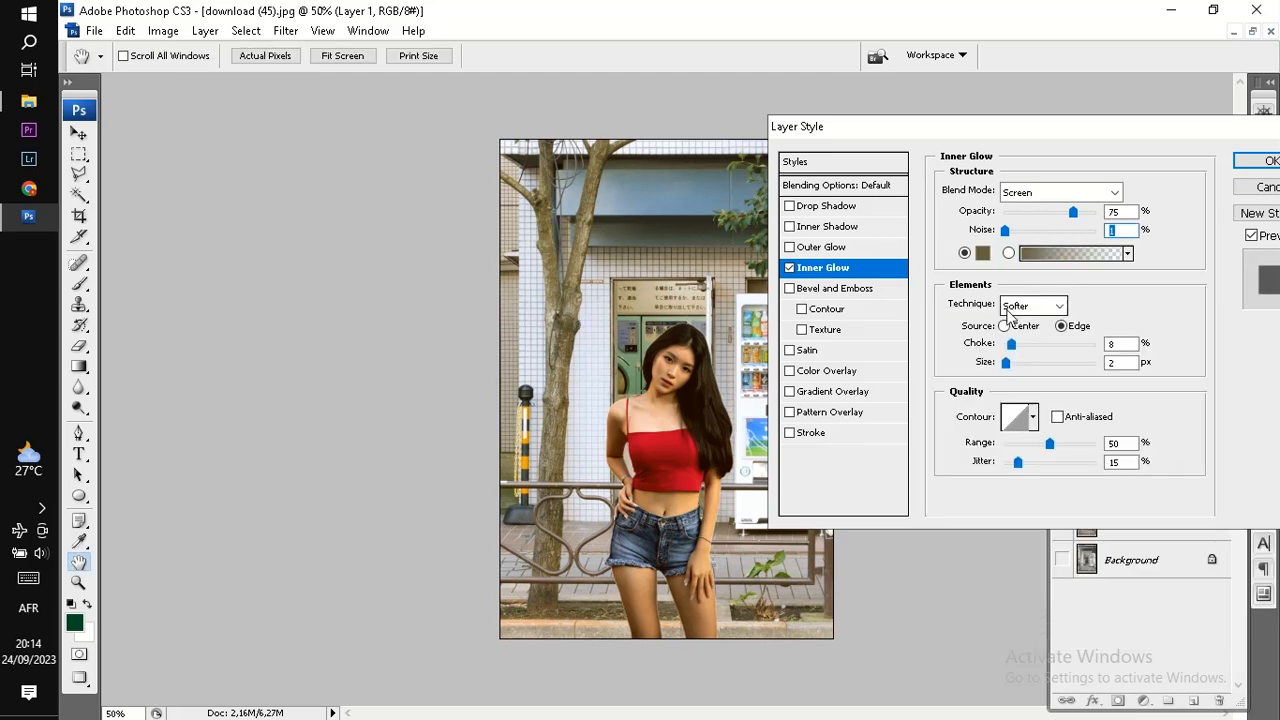
Fine-tune the Inner Glow's choke and size, check the edges close up, and apply the layer style.
{"action": "left_click_drag", "start_coordinate": [1011, 344], "coordinate": [1005, 368]}
{"action": "left_click", "coordinate": [1136, 362]}
{"action": "key", "text": "ctrl+plus"}
{"action": "key", "text": "ctrl+minus"}
{"action": "left_click", "coordinate": [1262, 161]}
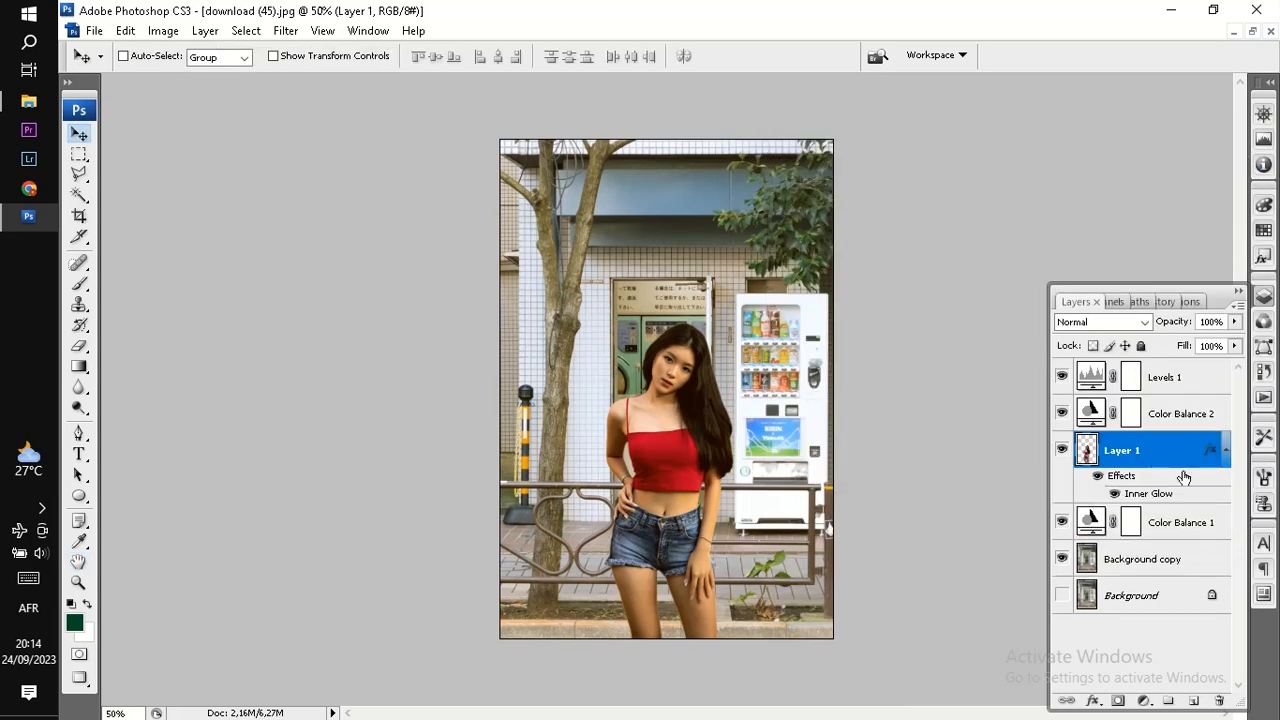
Compare the photo with Layer 1's effects off and on, both close up and at full view.
{"action": "left_click", "coordinate": [1123, 604]}
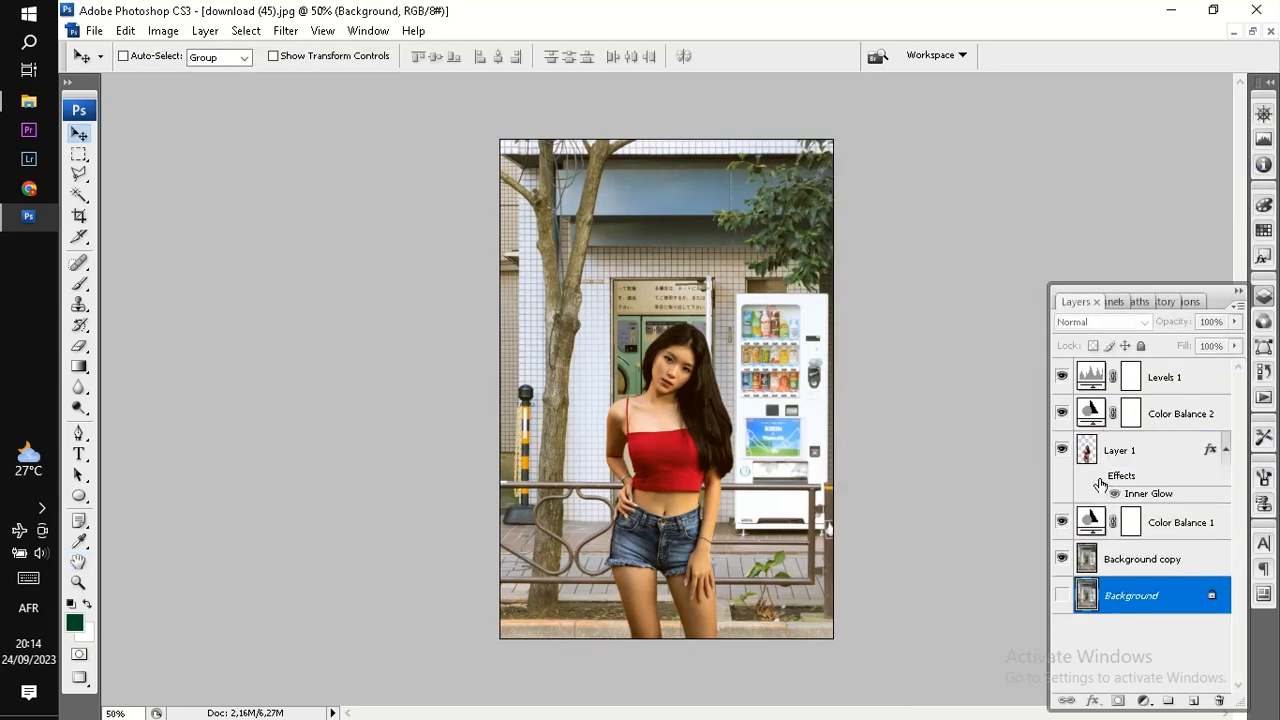
{"action": "key", "text": "ctrl+plus"}
{"action": "key", "text": "ctrl+plus"}
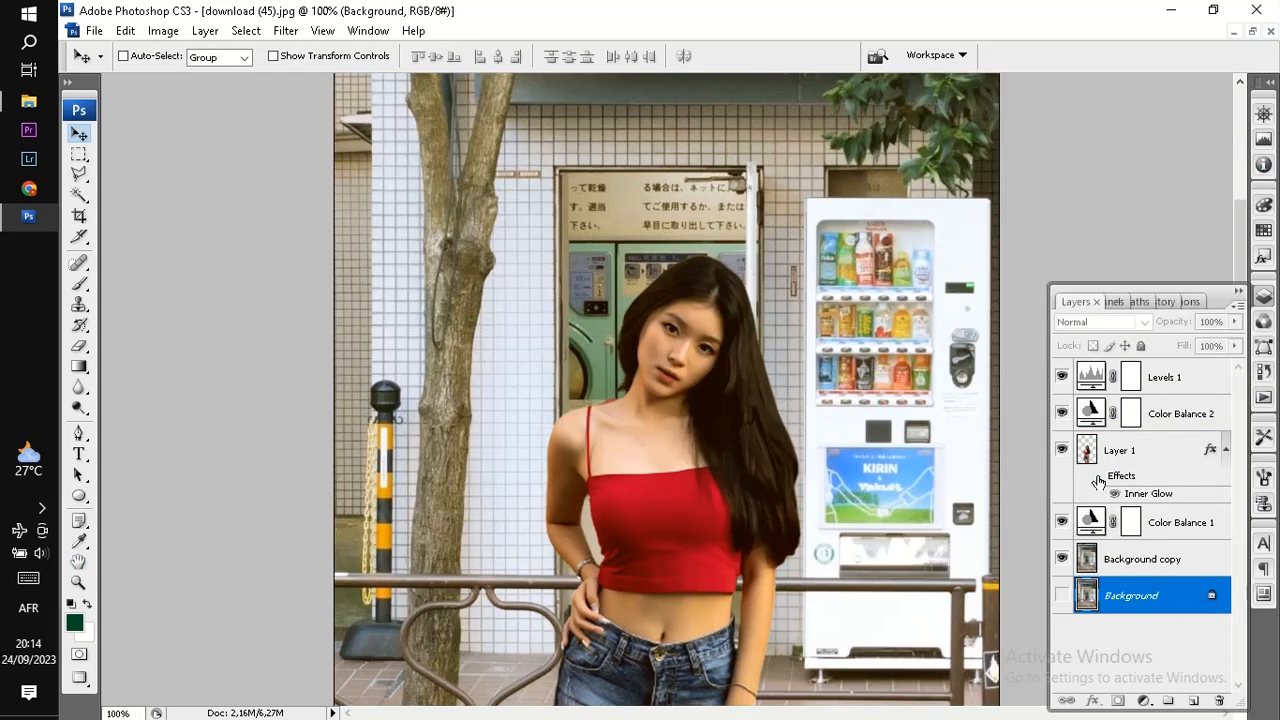
{"action": "key", "text": "ctrl+minus"}
{"action": "key", "text": "ctrl+minus"}
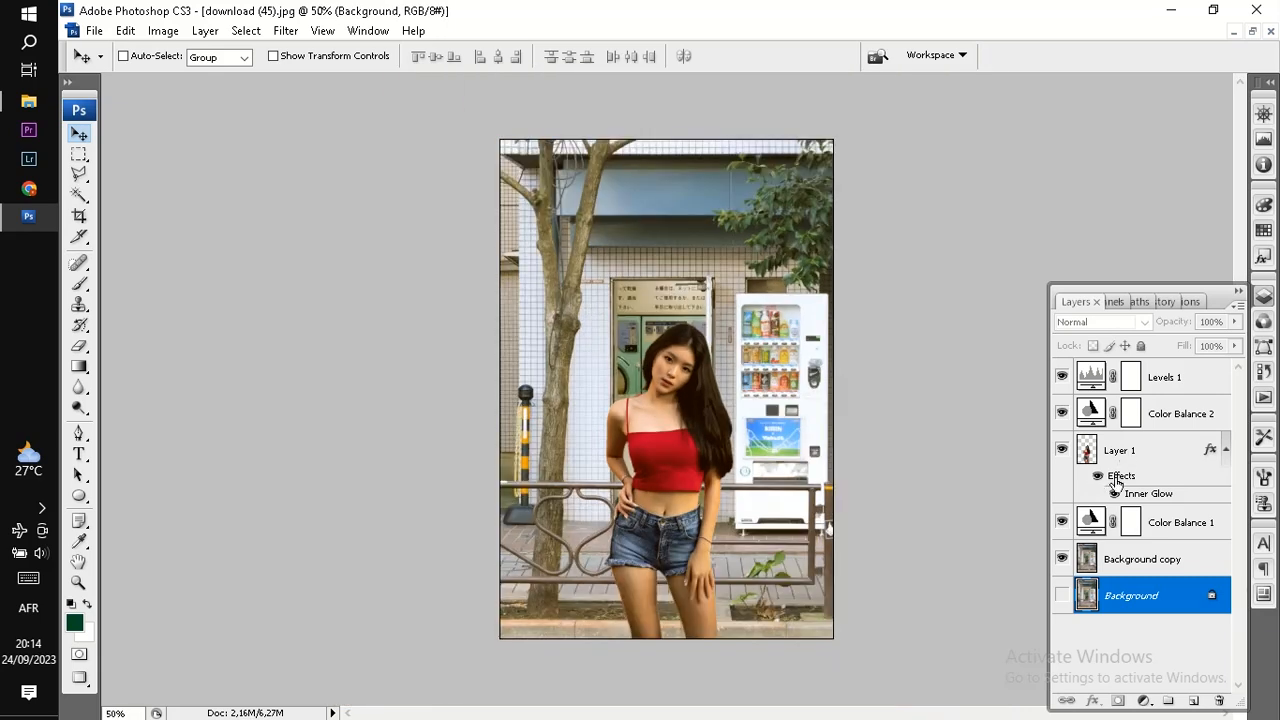
Crop the photo to trim narrow strips from its two sides and its upper edge.
{"action": "key", "text": "m"}
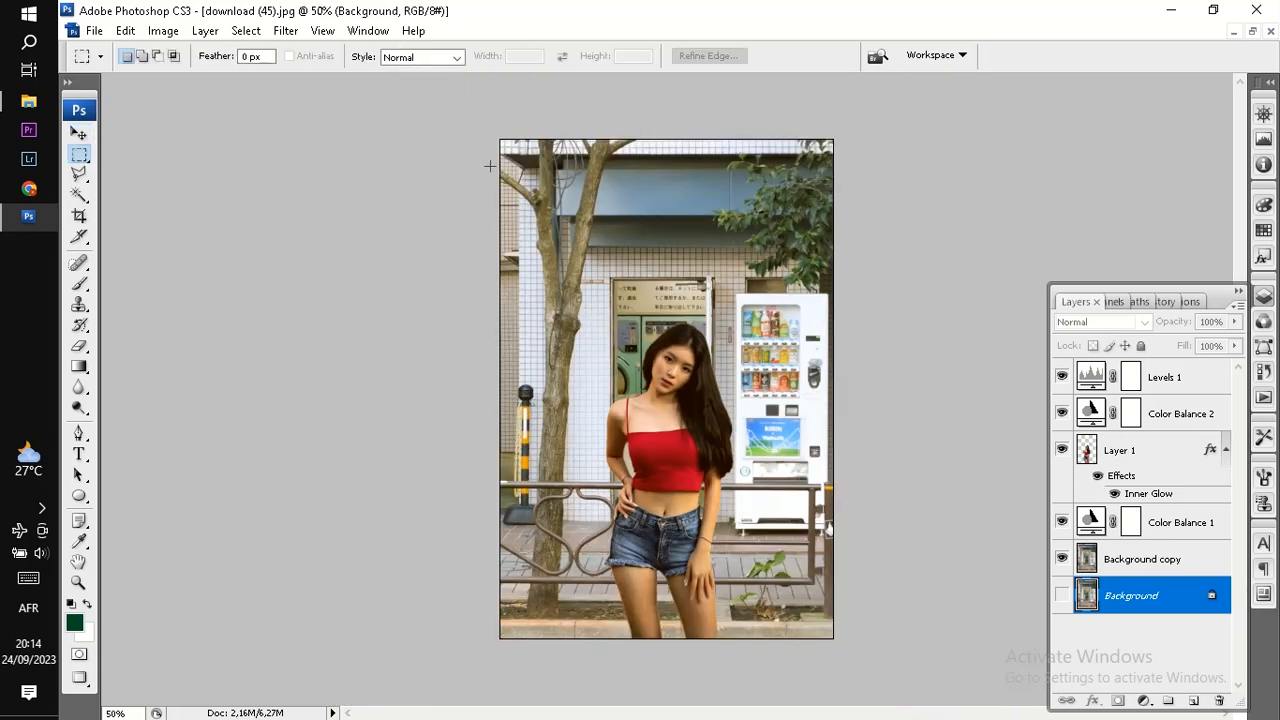
{"action": "left_click_drag", "start_coordinate": [830, 514], "coordinate": [826, 630]}
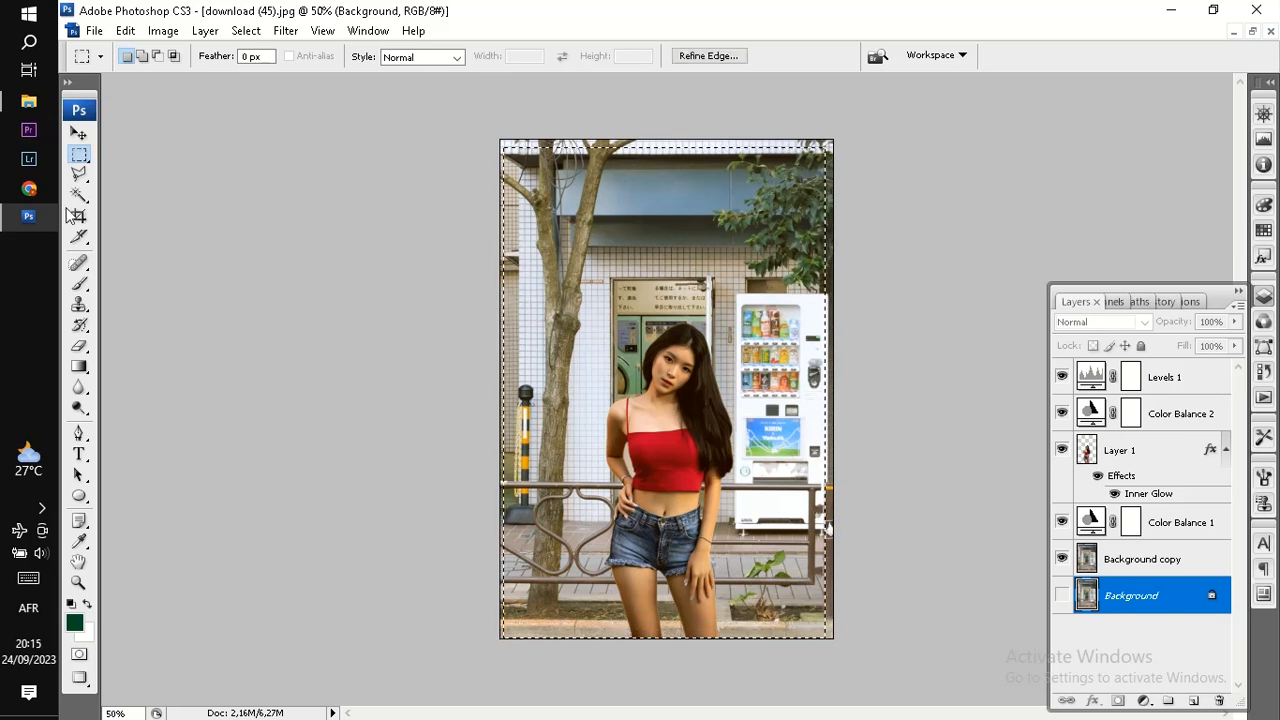
{"action": "left_click", "coordinate": [79, 215]}
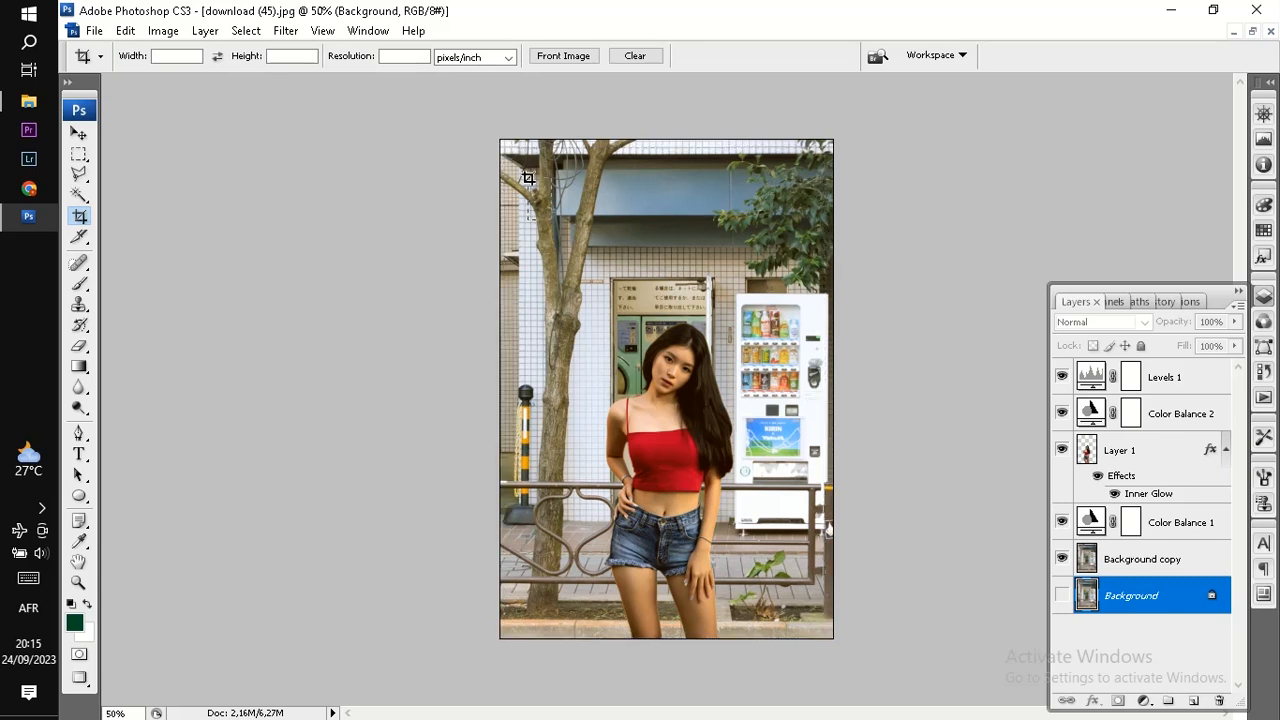
{"action": "left_click_drag", "start_coordinate": [551, 220], "coordinate": [500, 139]}
{"action": "mouse_move", "coordinate": [553, 226]}
{"action": "left_mouse_down"}
{"action": "mouse_move", "coordinate": [849, 674]}
{"action": "mouse_move", "coordinate": [826, 638]}
{"action": "left_mouse_up"}
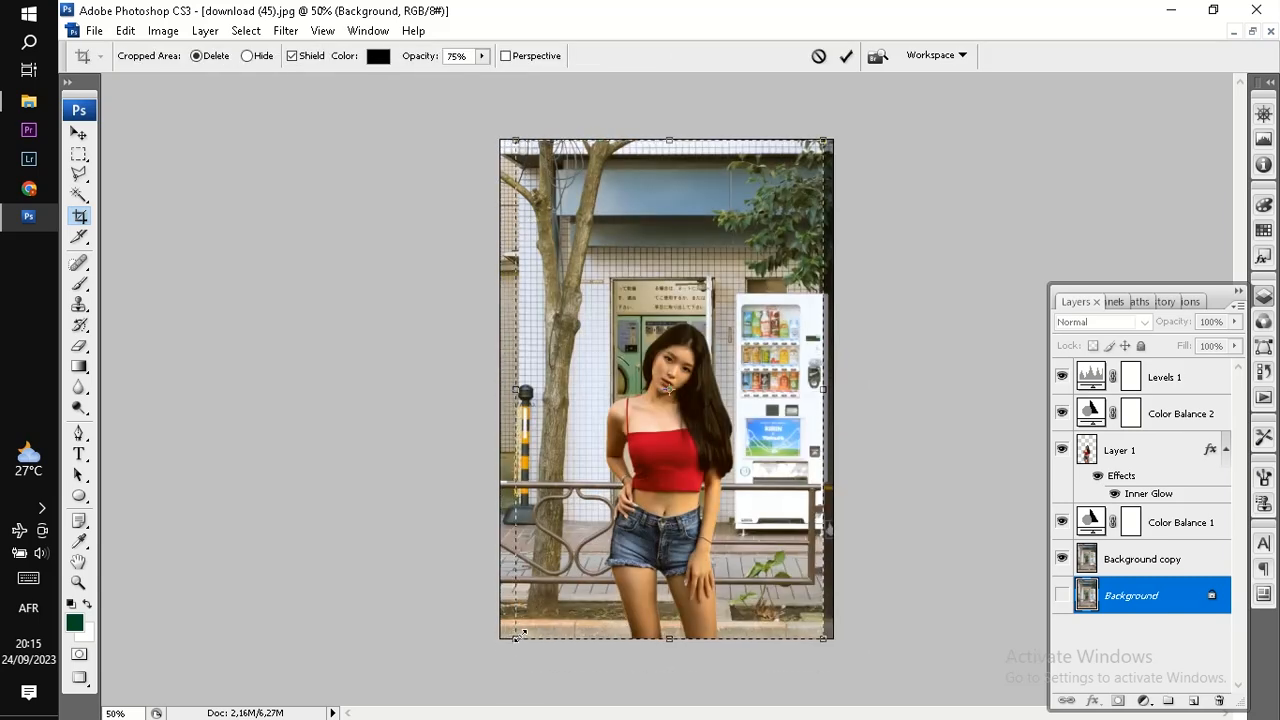
{"action": "left_click_drag", "start_coordinate": [500, 638], "coordinate": [510, 637]}
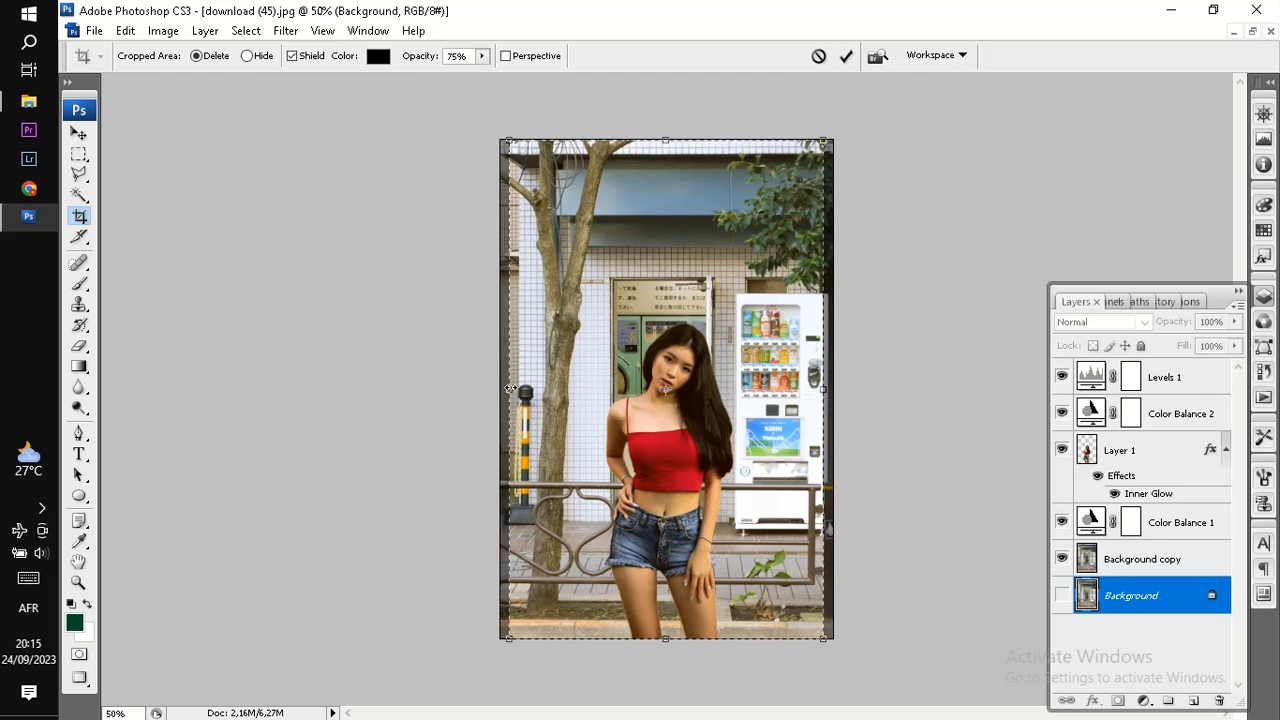
{"action": "left_click_drag", "start_coordinate": [668, 137], "coordinate": [665, 152]}
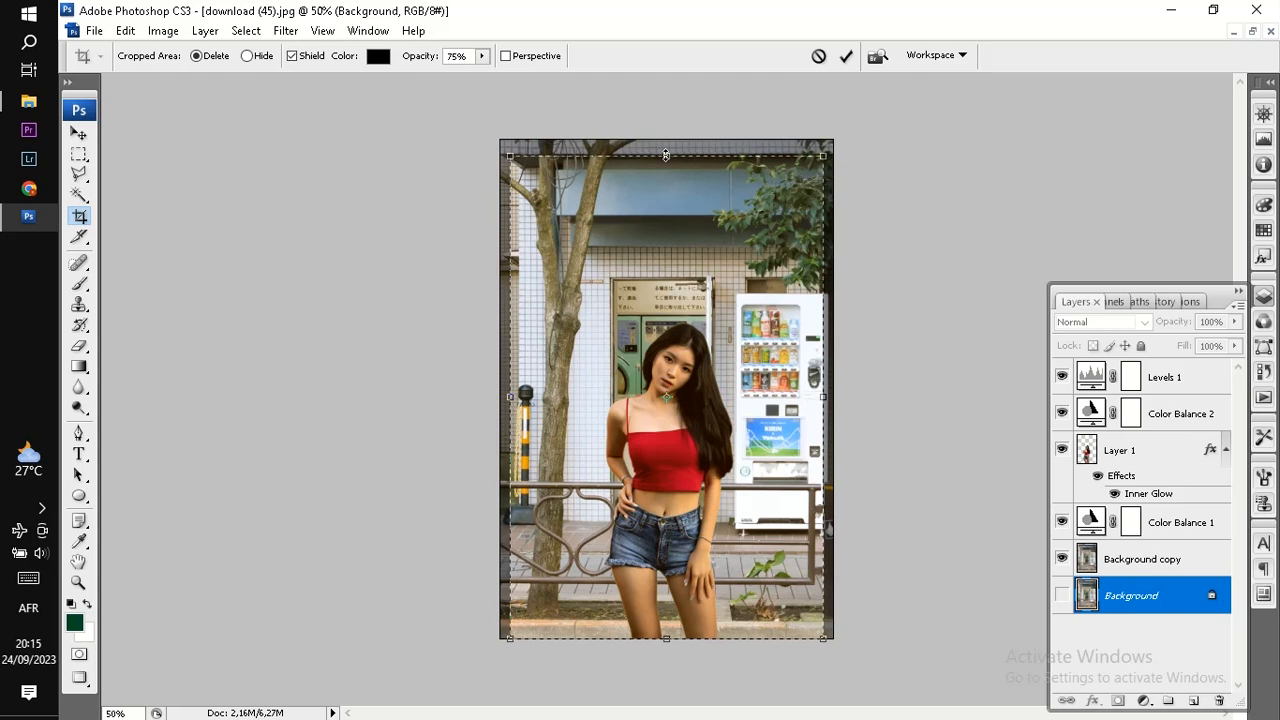
{"action": "key", "text": "Return"}
{"action": "left_click", "coordinate": [80, 134]}
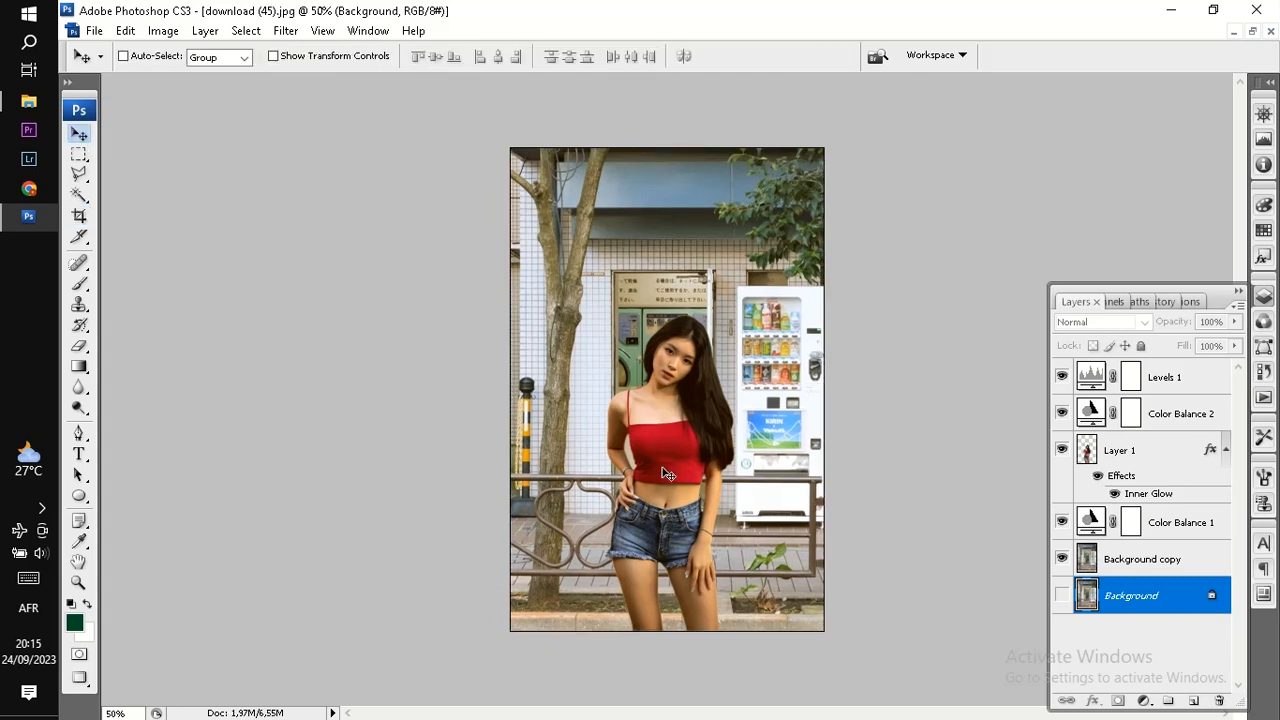
Move the woman on Layer 1 slightly to the left and scale her down a little, keeping her at the lower edge.
{"action": "left_click", "coordinate": [676, 467]}
{"action": "left_click", "coordinate": [631, 289]}
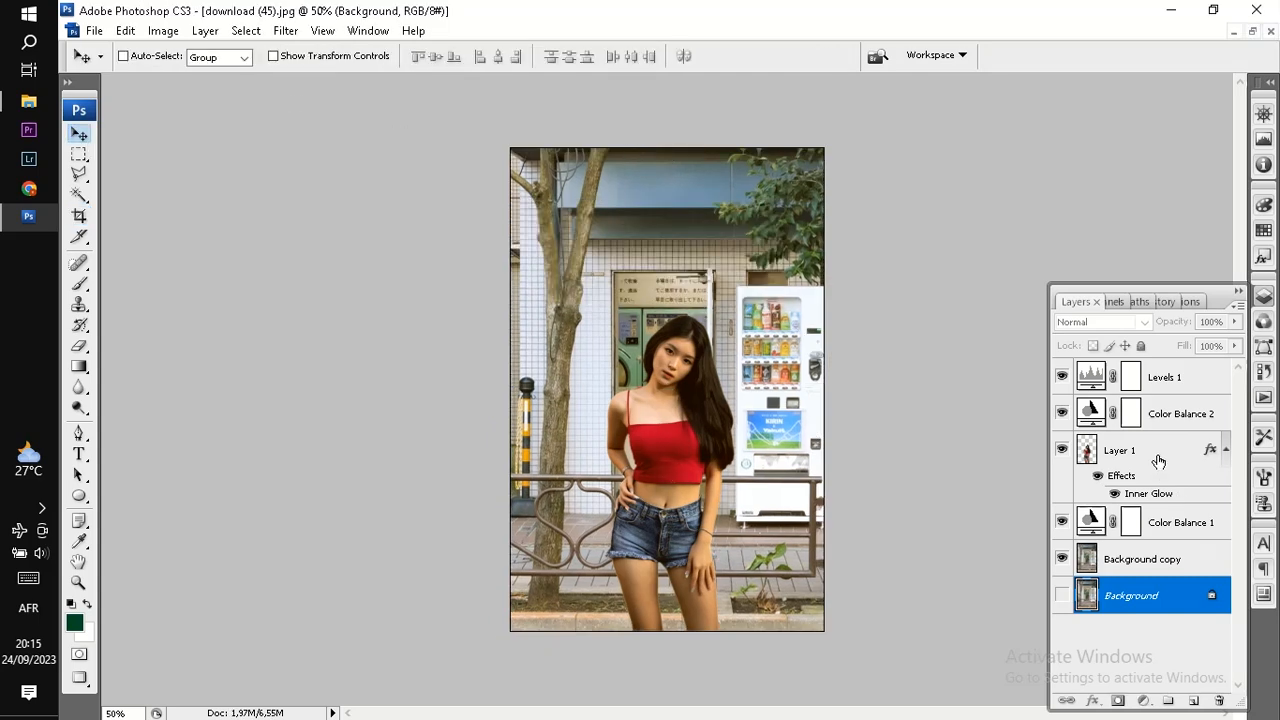
{"action": "left_click", "coordinate": [1100, 451]}
{"action": "left_click_drag", "start_coordinate": [717, 430], "coordinate": [705, 428]}
{"action": "key", "text": "ctrl+t"}
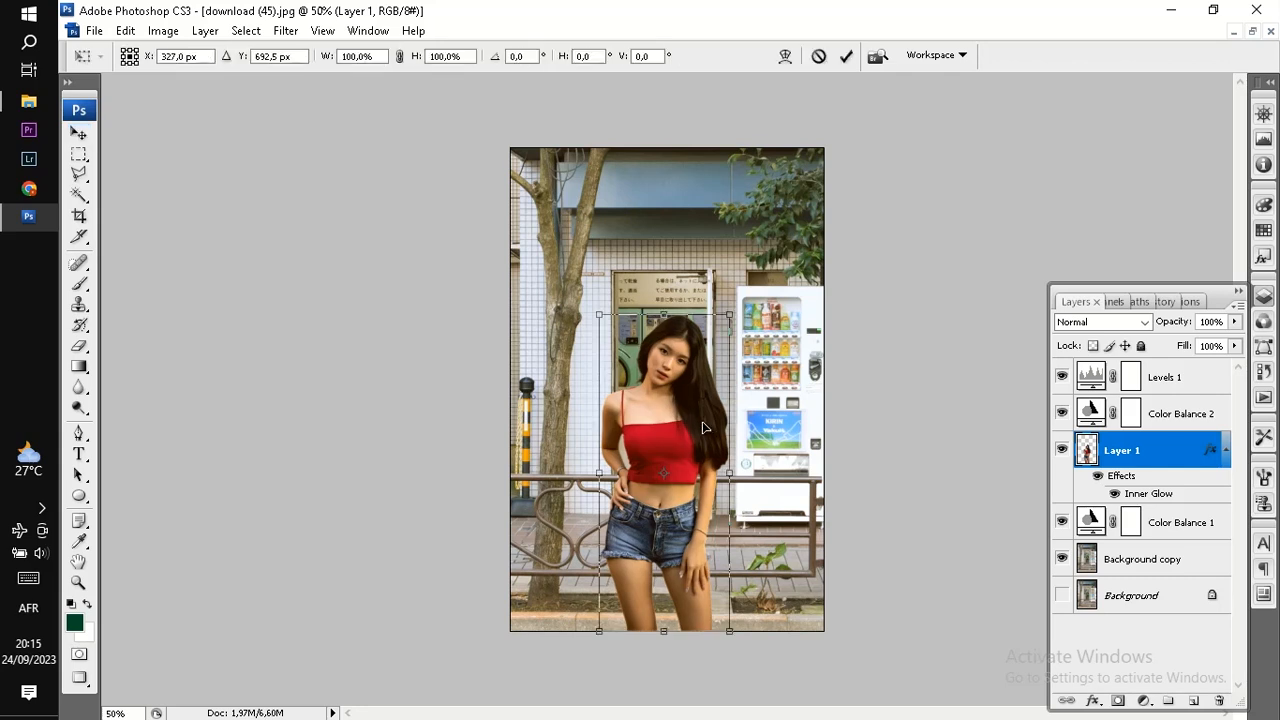
{"action": "left_click_drag", "start_coordinate": [729, 308], "coordinate": [721, 325]}
{"action": "key", "text": "Return"}
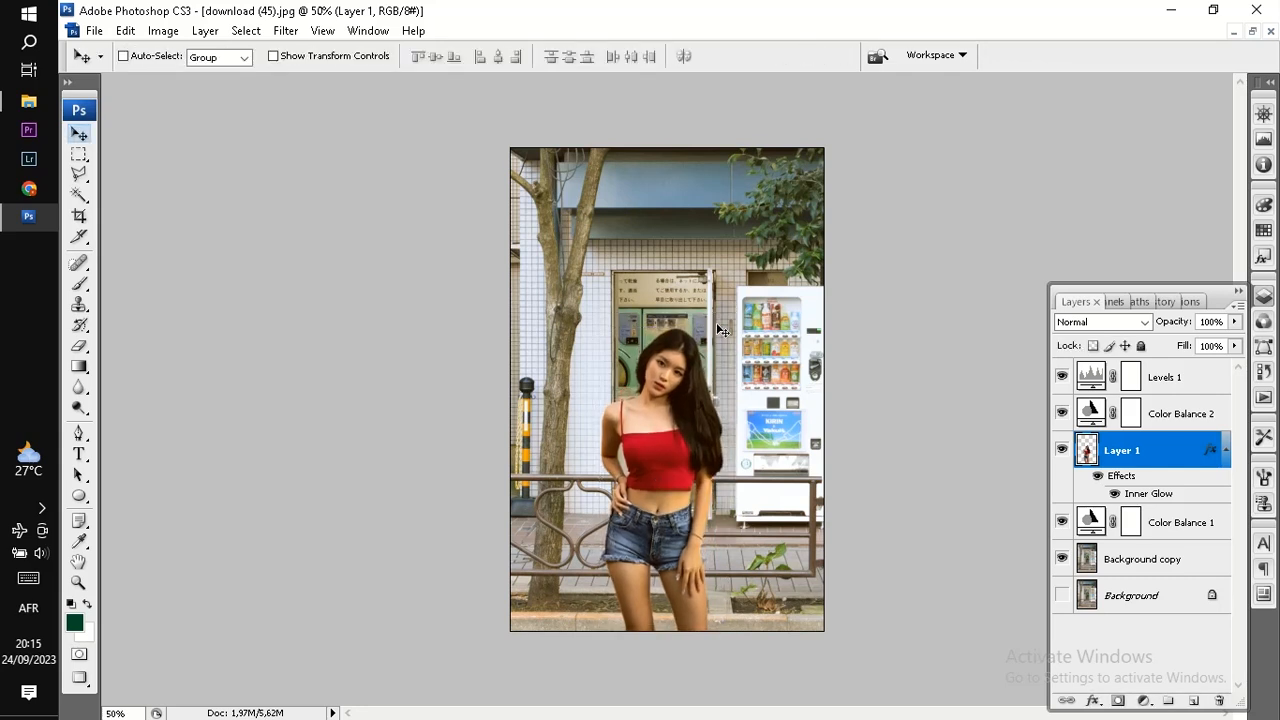
Show the grid and rulers, place a horizontal guide at the crown of the woman's head, and hide the grid and guide.
{"action": "key", "text": "ctrl+apostrophe"}
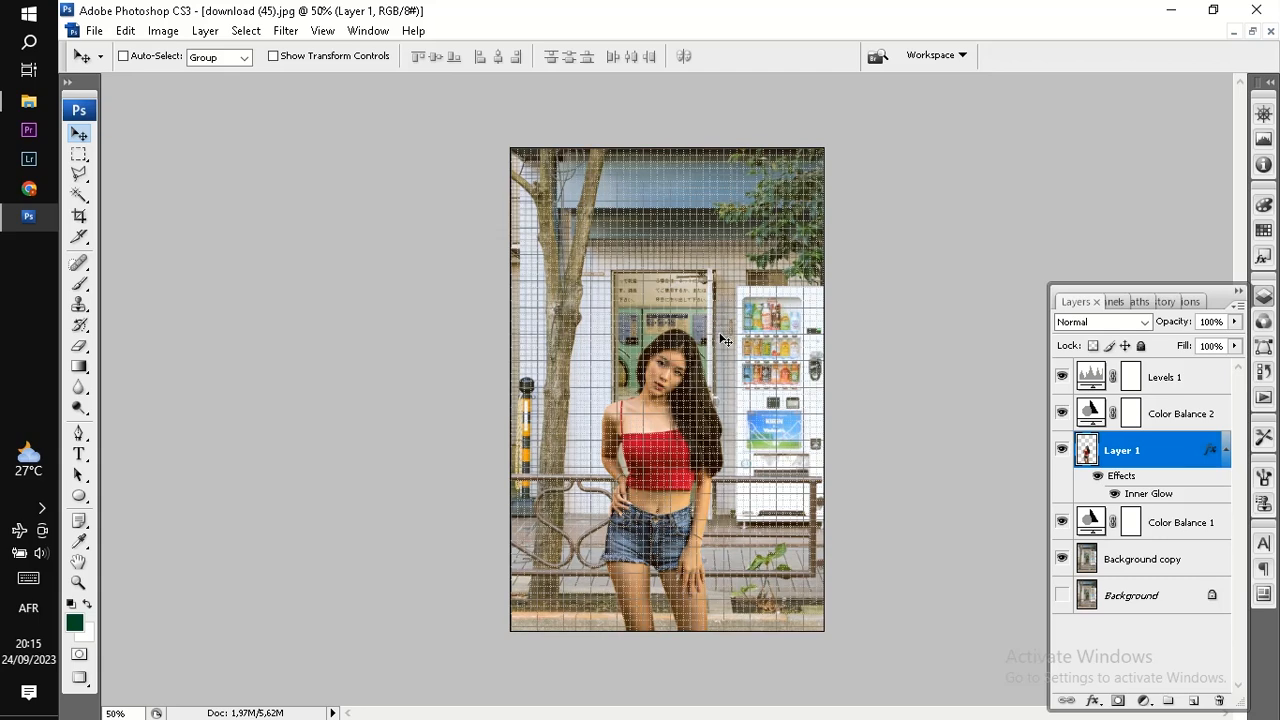
{"action": "left_click", "coordinate": [322, 31]}
{"action": "left_click", "coordinate": [338, 316]}
{"action": "left_click_drag", "start_coordinate": [650, 82], "coordinate": [672, 344]}
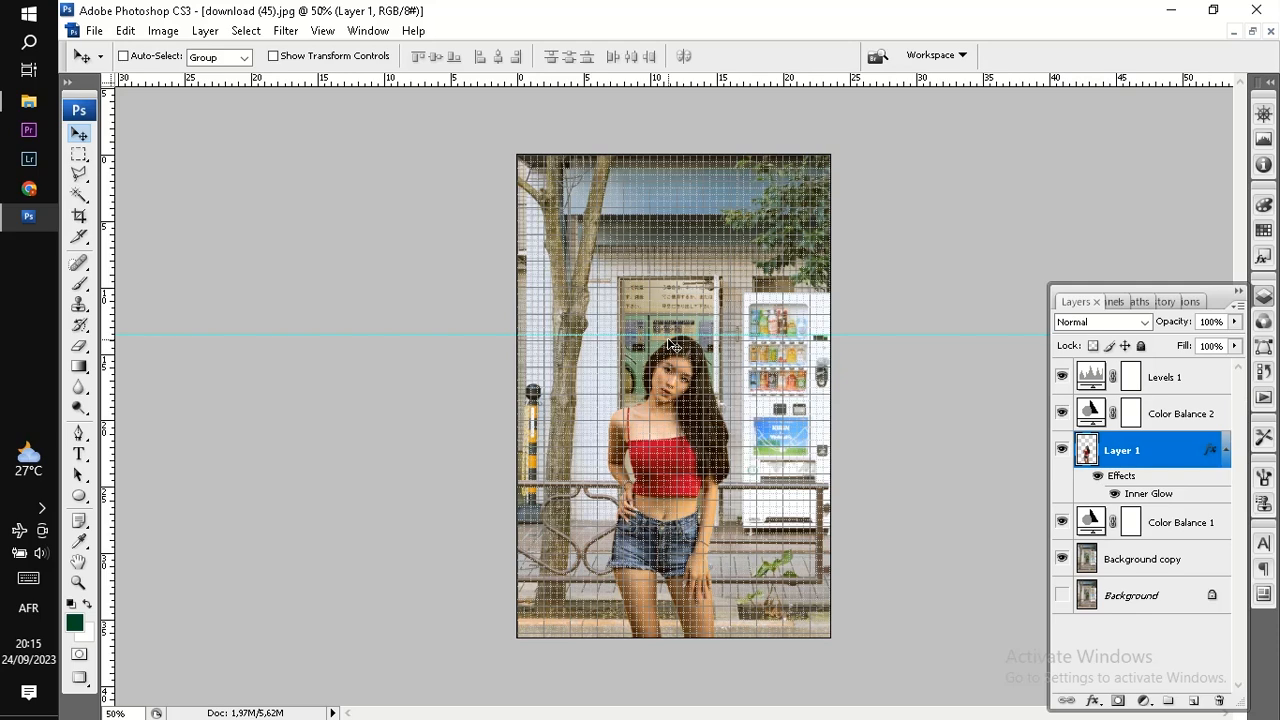
{"action": "key", "text": "ctrl+h"}
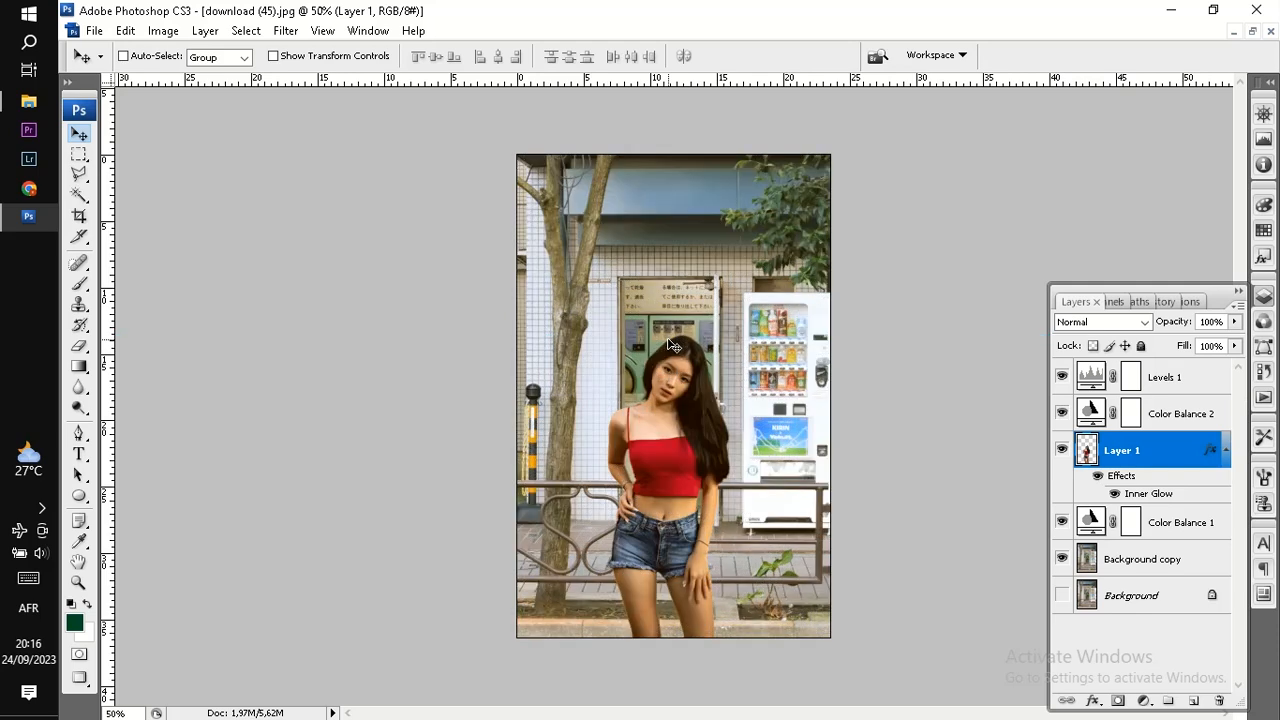
Select the Levels layer and examine the woman's face and upper body at 200% with the layer list collapsed.
{"action": "left_click", "coordinate": [1083, 380]}
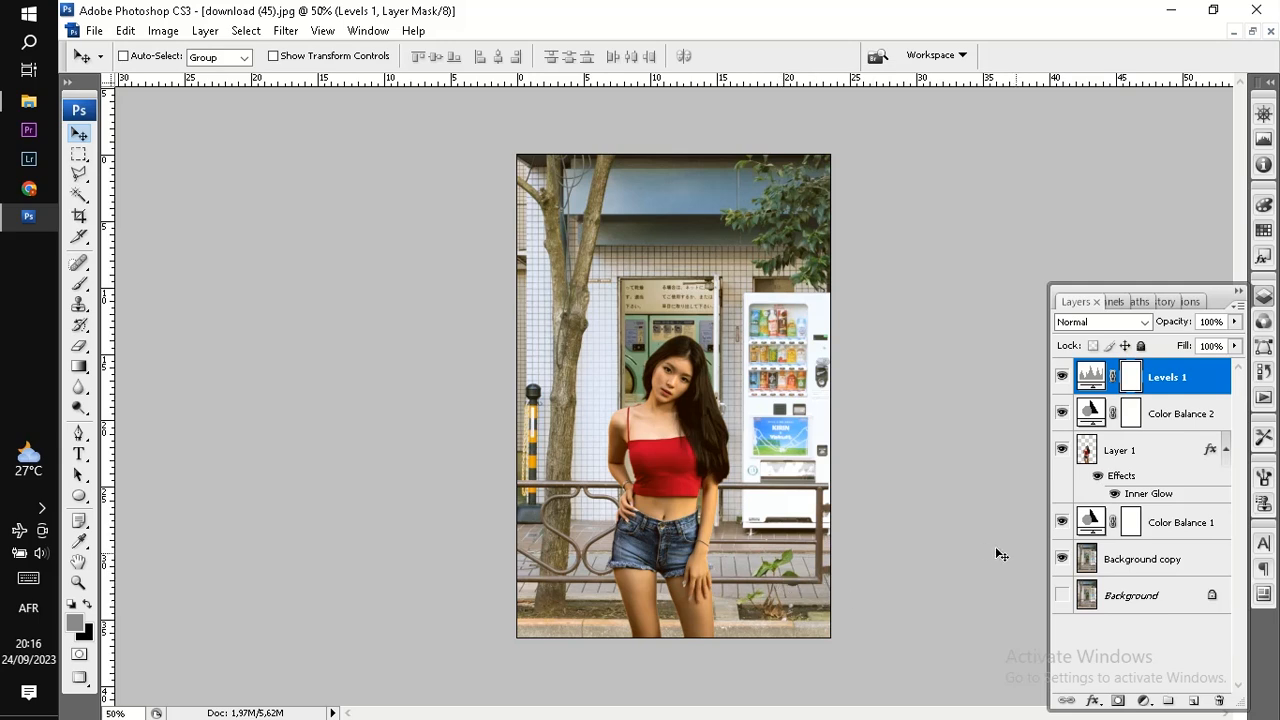
{"action": "key", "text": "ctrl+plus"}
{"action": "key", "text": "ctrl+plus"}
{"action": "key", "text": "ctrl+plus"}
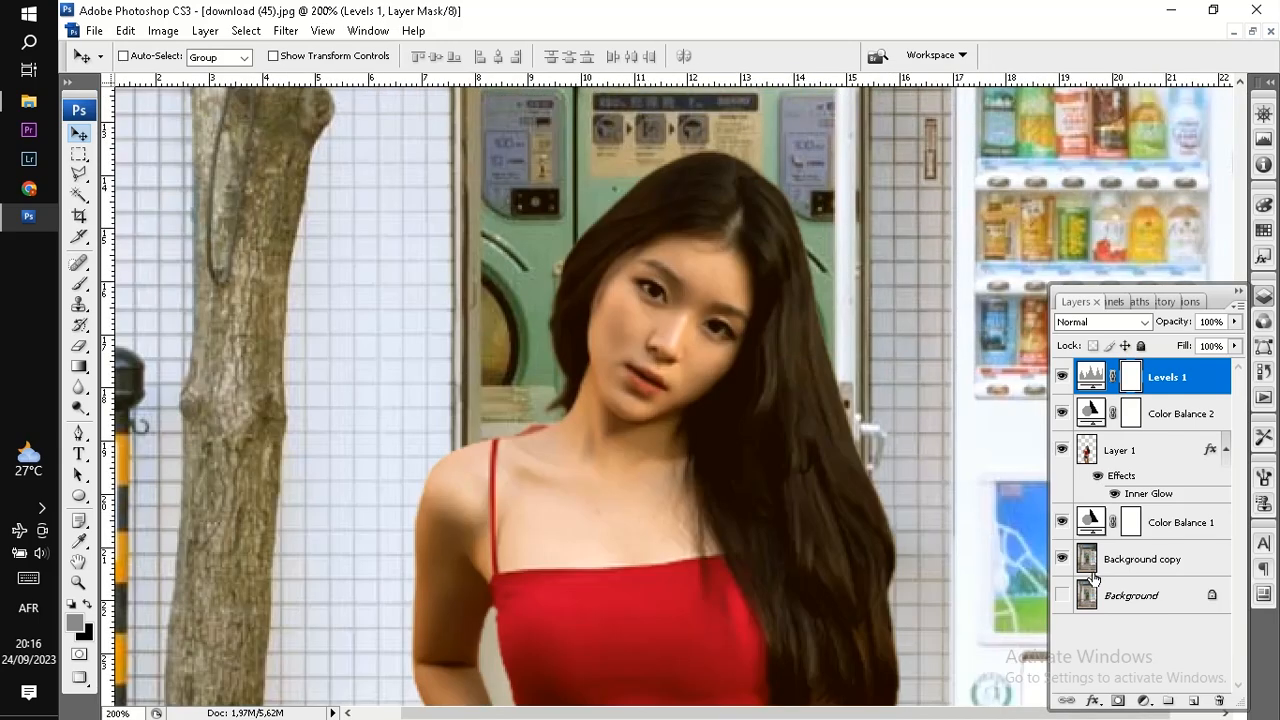
{"action": "left_click", "coordinate": [1238, 292]}
{"action": "mouse_move", "coordinate": [1241, 322]}
{"action": "left_mouse_down"}
{"action": "mouse_move", "coordinate": [1241, 251]}
{"action": "mouse_move", "coordinate": [1241, 315]}
{"action": "left_mouse_up"}
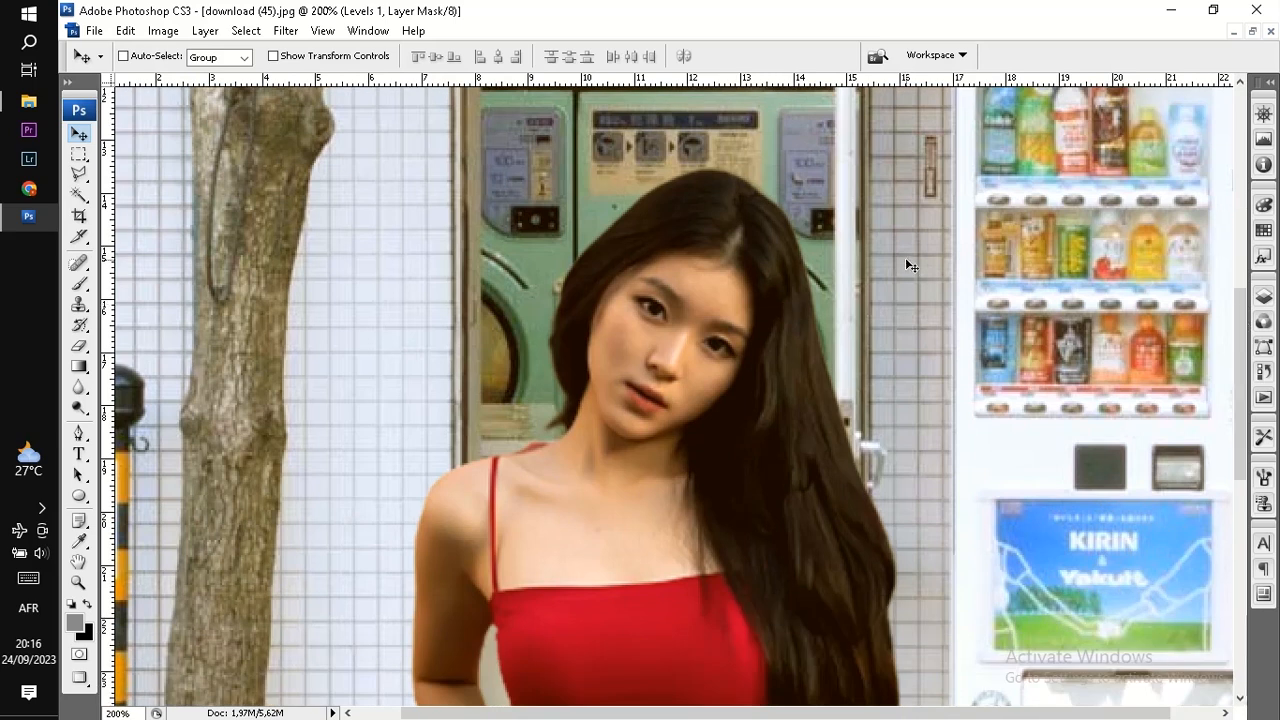
Sharpen the woman on Layer 1 with the basic Sharpen filter.
{"action": "left_click", "coordinate": [1263, 296]}
{"action": "left_click", "coordinate": [1165, 450]}
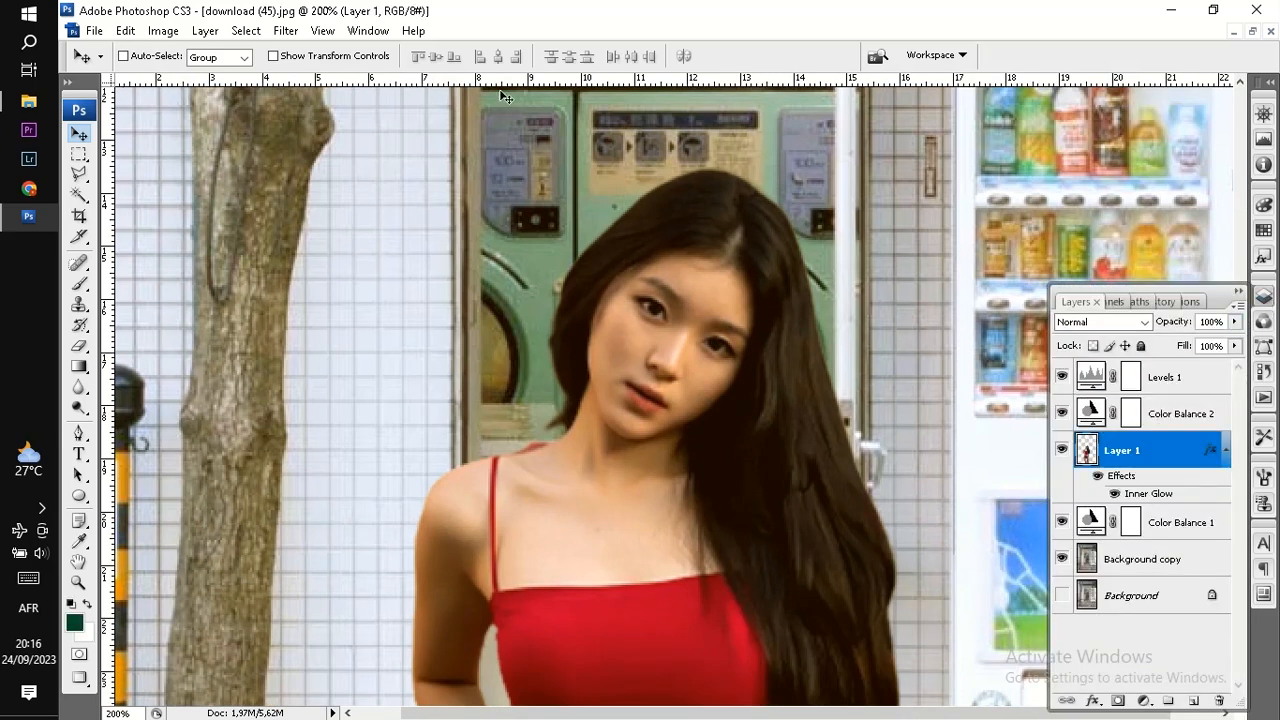
{"action": "left_click", "coordinate": [285, 30]}
{"action": "mouse_move", "coordinate": [435, 333]}
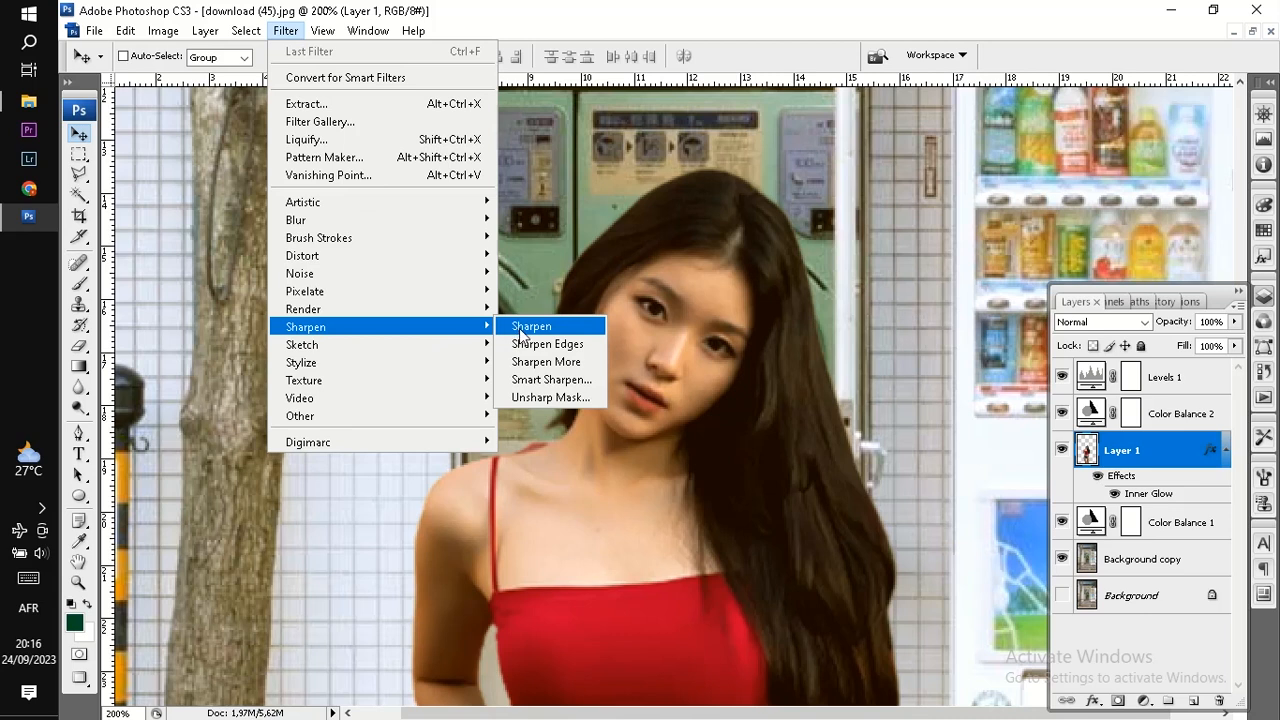
{"action": "left_click", "coordinate": [525, 323]}
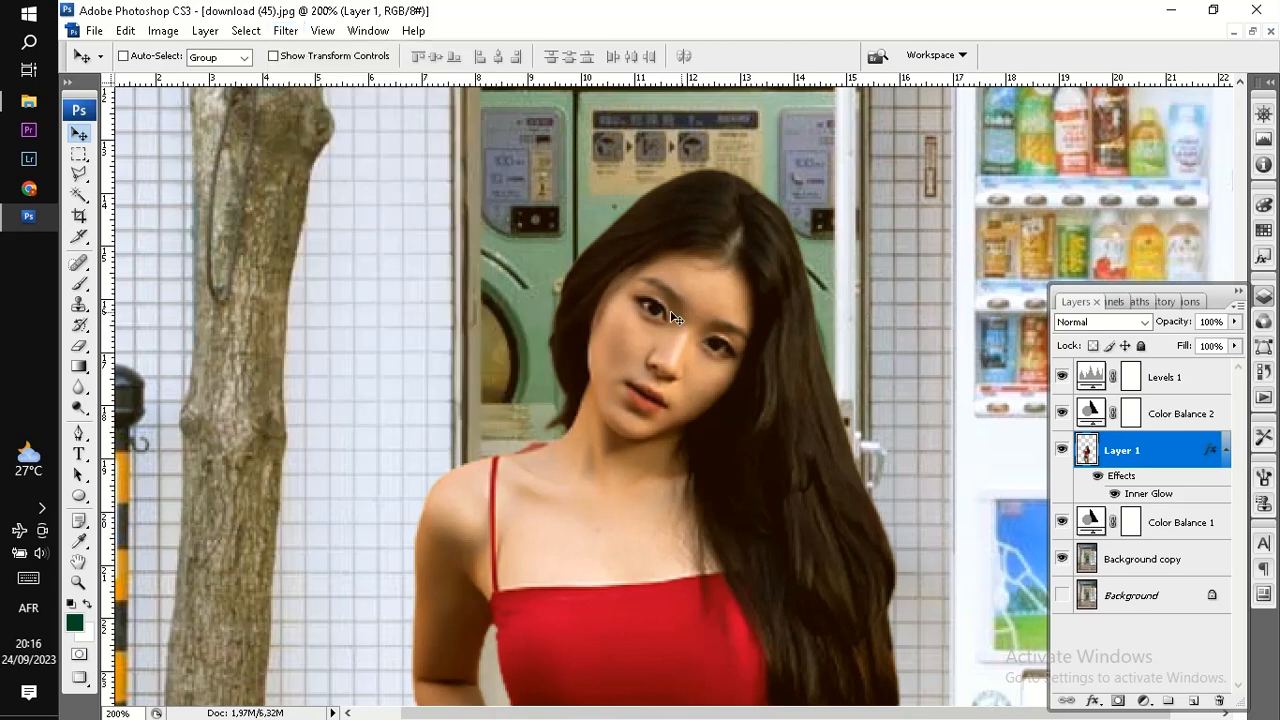
Apply a Box Blur with a 1-pixel radius to the Background copy layer.
{"action": "left_click", "coordinate": [1110, 560]}
{"action": "left_click", "coordinate": [285, 30]}
{"action": "mouse_move", "coordinate": [358, 222]}
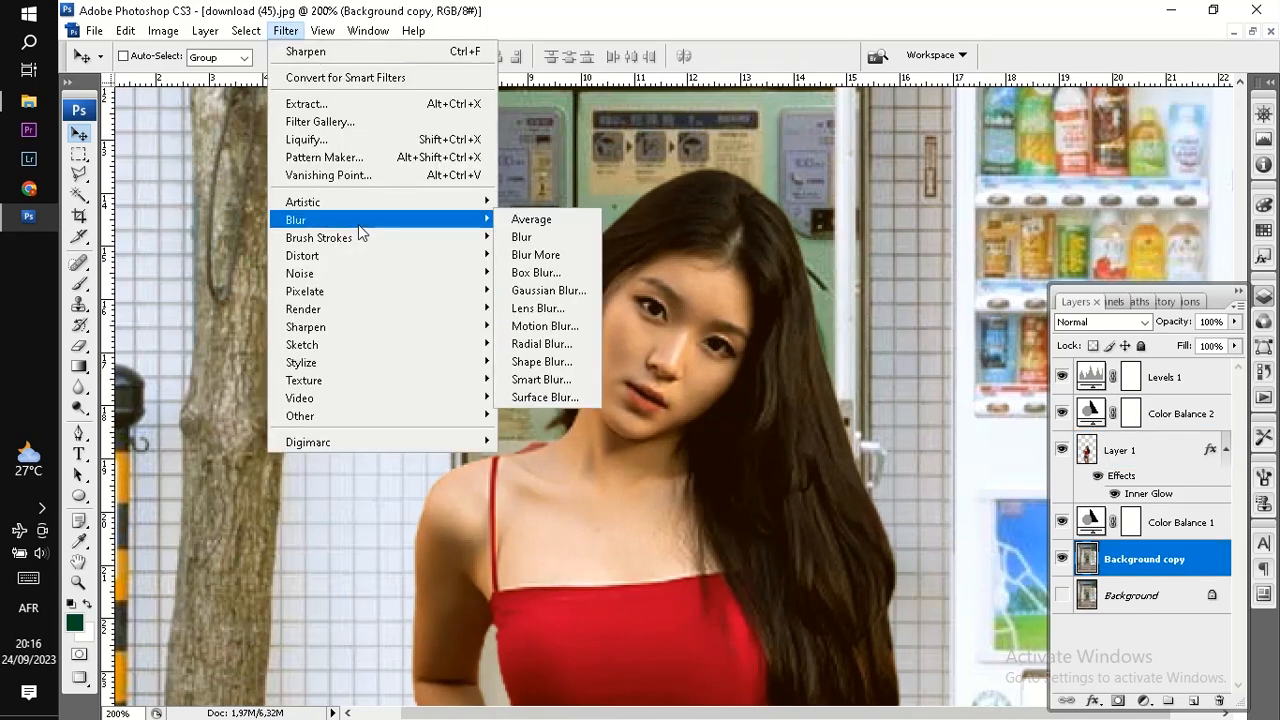
{"action": "left_click", "coordinate": [540, 272]}
{"action": "key", "text": "Down"}
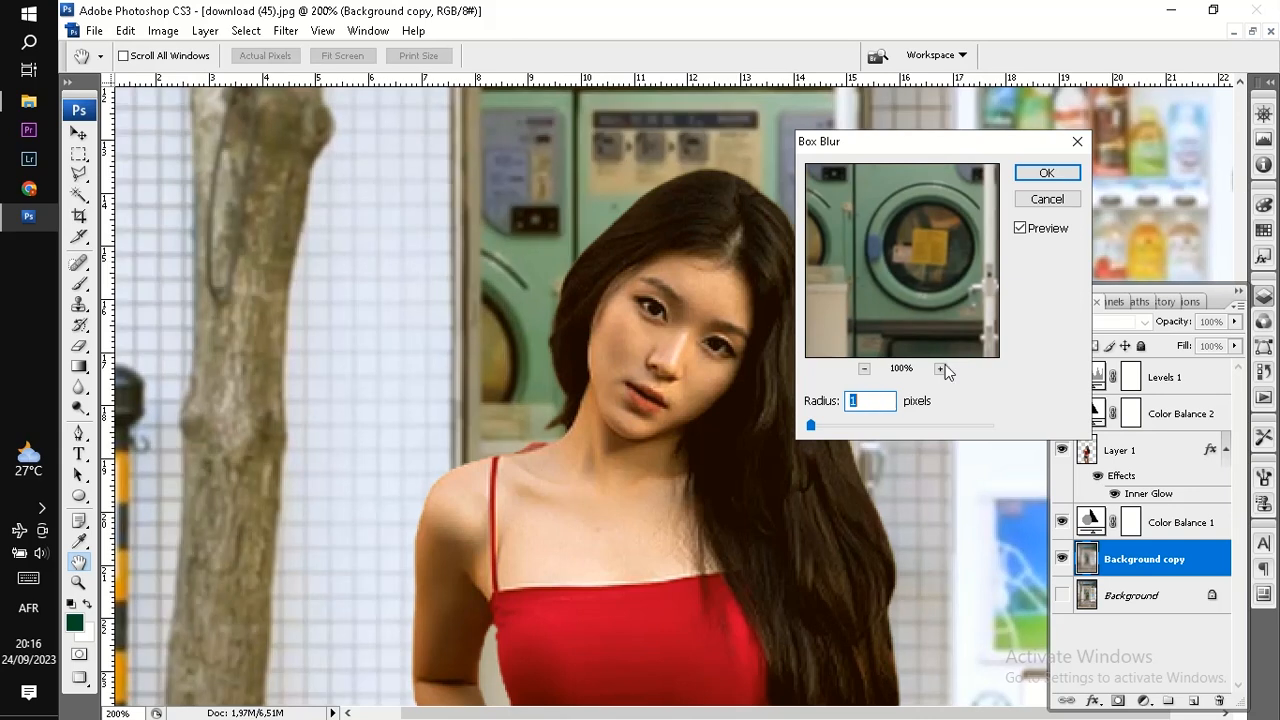
{"action": "left_click", "coordinate": [1030, 172]}
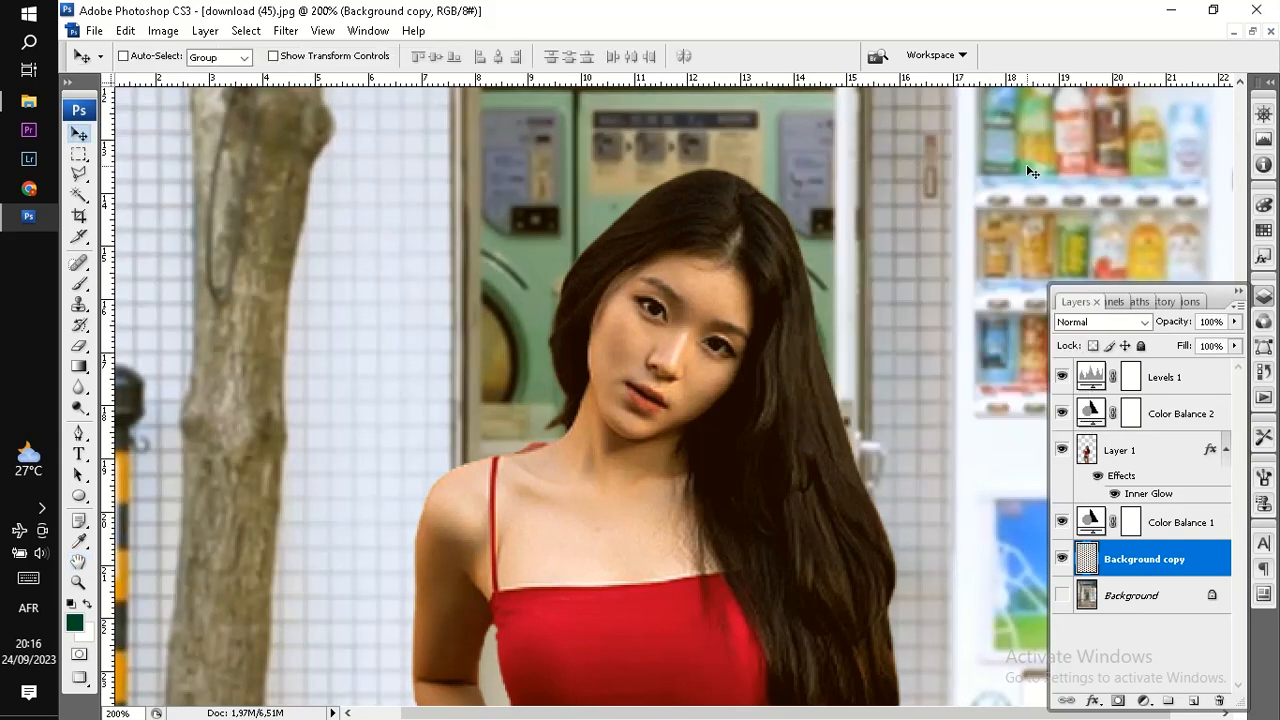
View the whole photo at 50% and select the Levels 1 layer.
{"action": "key", "text": "ctrl+minus"}
{"action": "key", "text": "ctrl+minus"}
{"action": "key", "text": "ctrl+minus"}
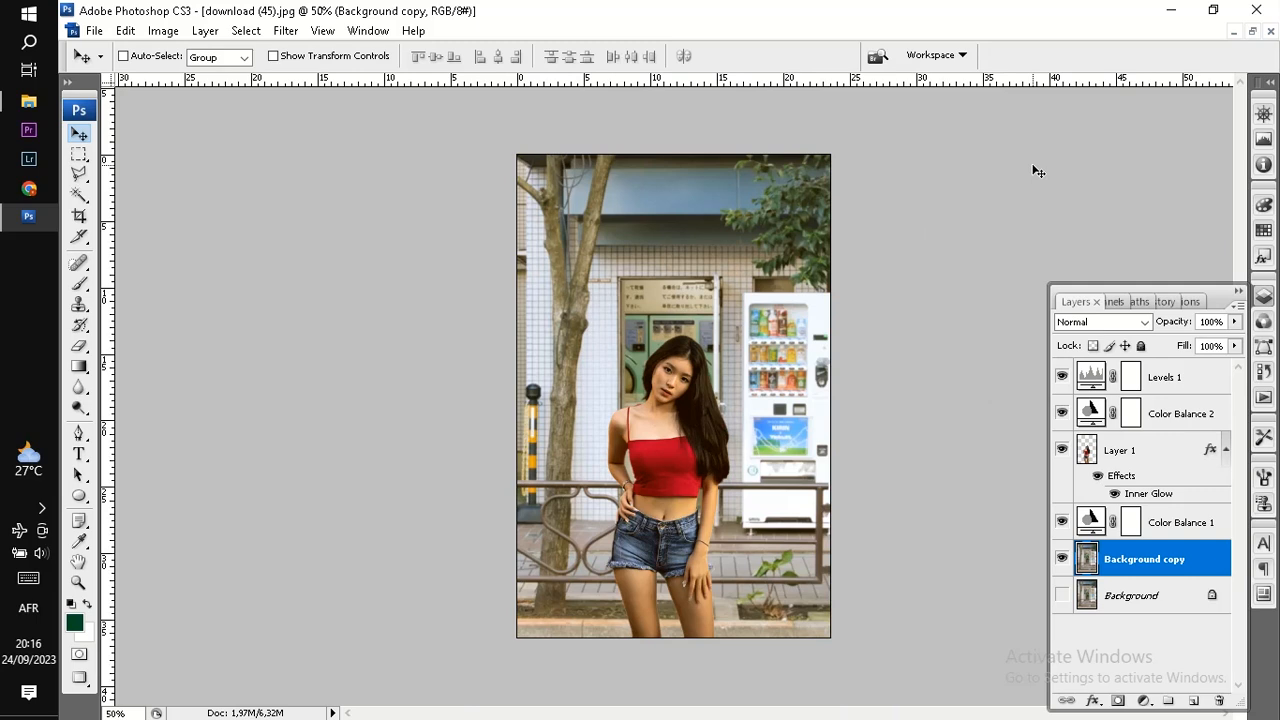
{"action": "left_click", "coordinate": [1097, 387]}
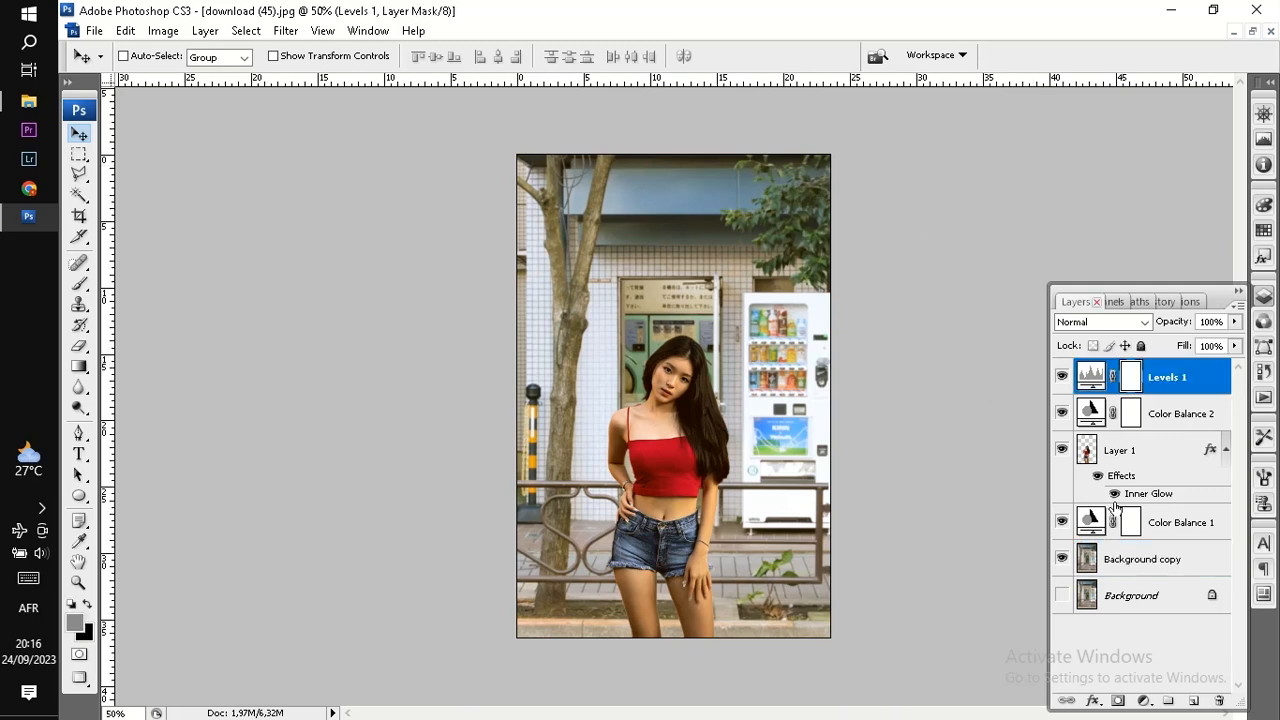
{"action": "left_click", "coordinate": [41, 508]}
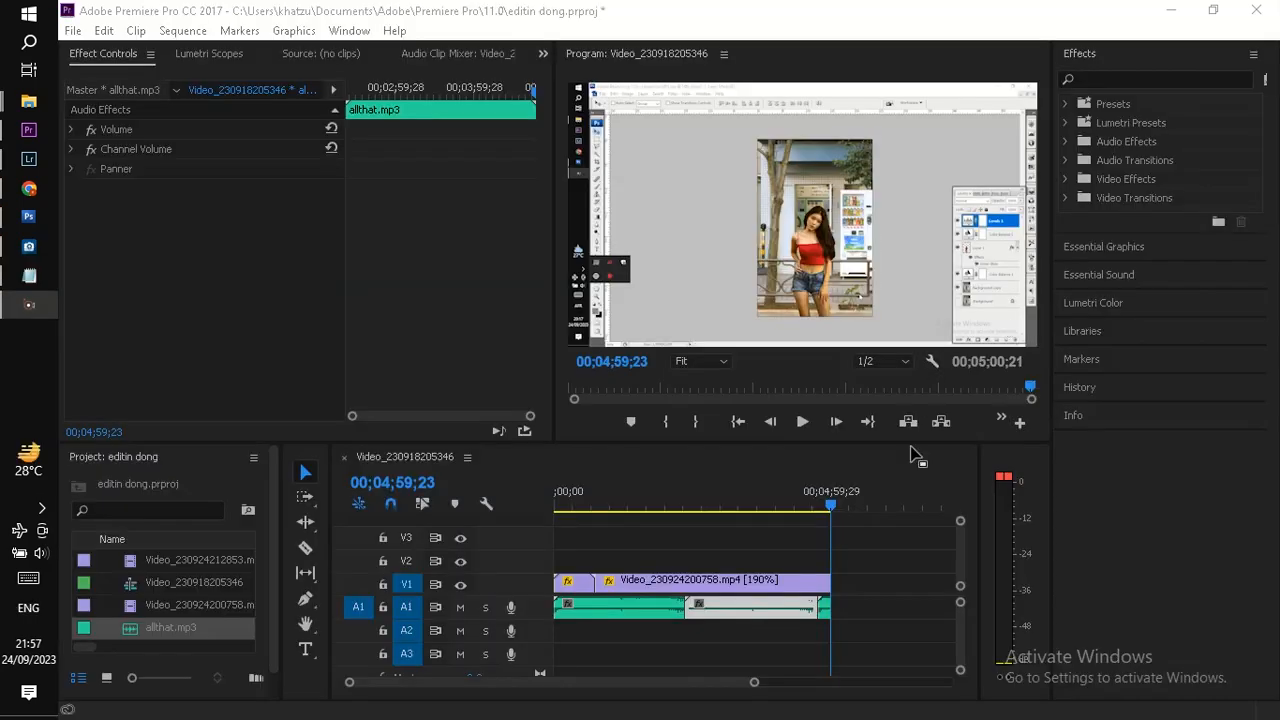
{"action": "left_click", "coordinate": [717, 607]}
{"action": "left_click", "coordinate": [29, 101]}
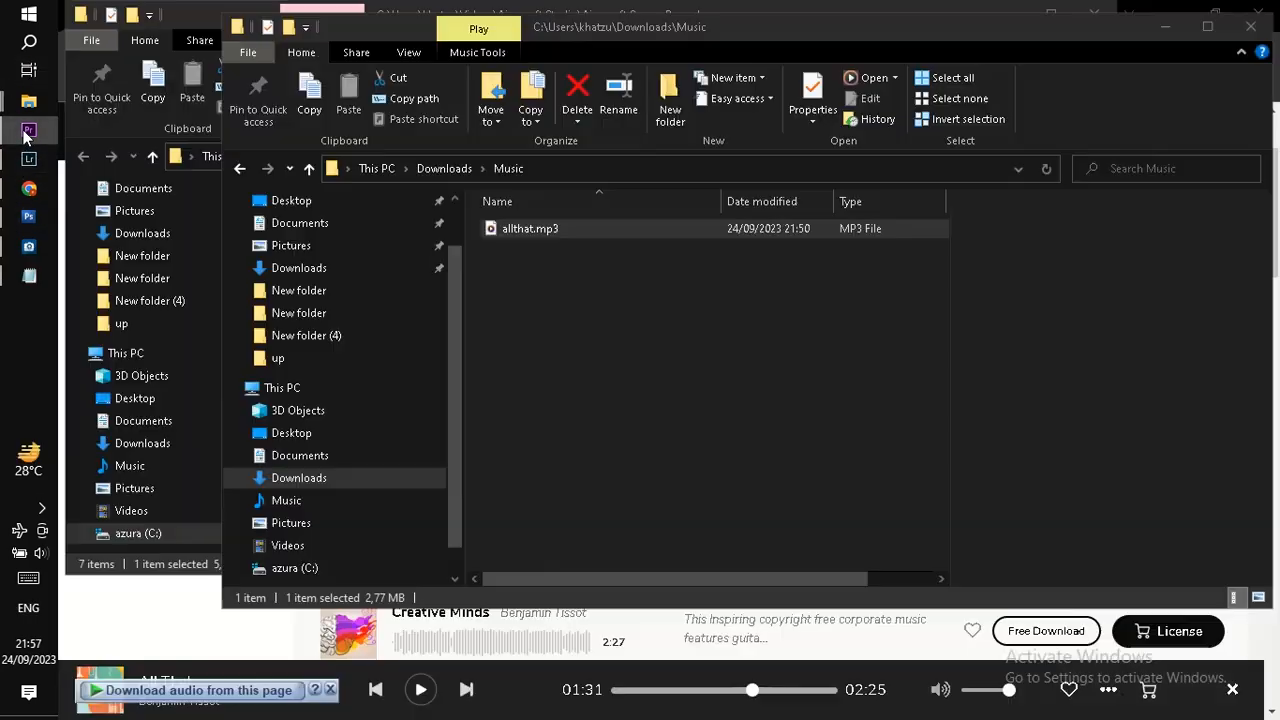
Switch to Photoshop, show the Color Balance 3 layer above Background copy, and open and close its adjustment settings.
{"action": "left_click", "coordinate": [29, 216]}
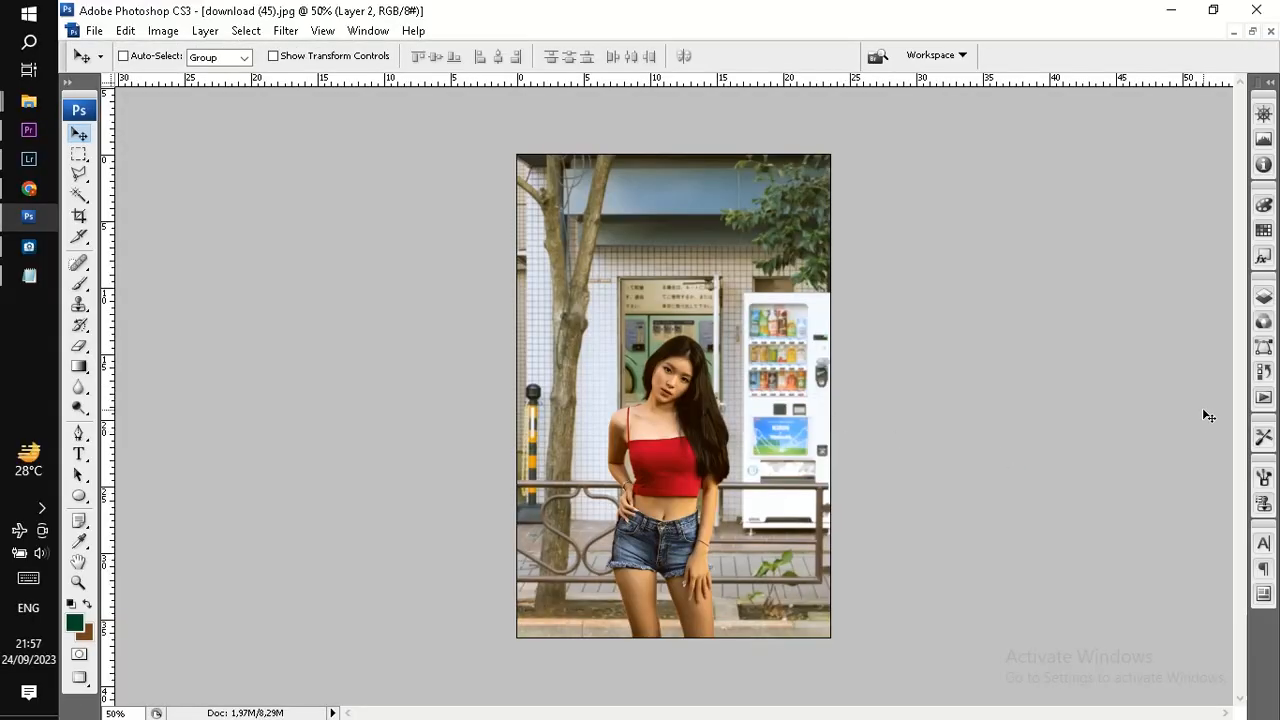
{"action": "left_click", "coordinate": [1265, 298]}
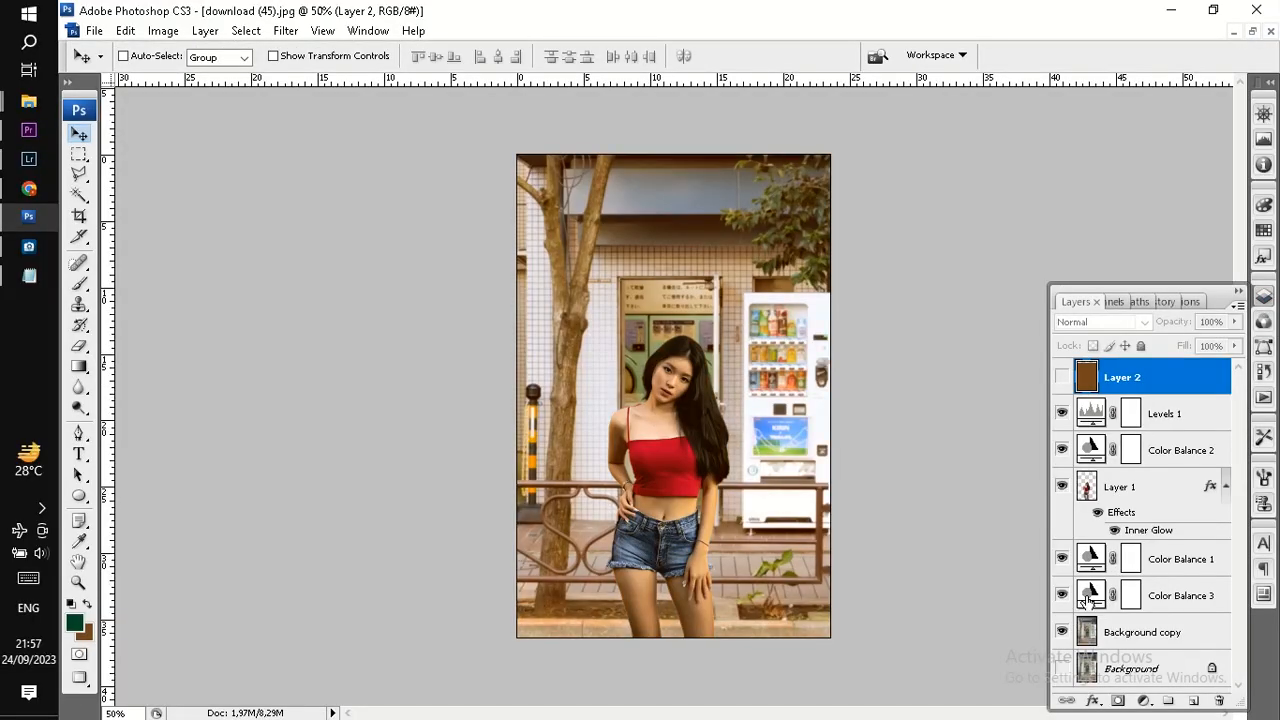
{"action": "double_click", "coordinate": [1090, 596]}
{"action": "left_click", "coordinate": [1185, 246]}
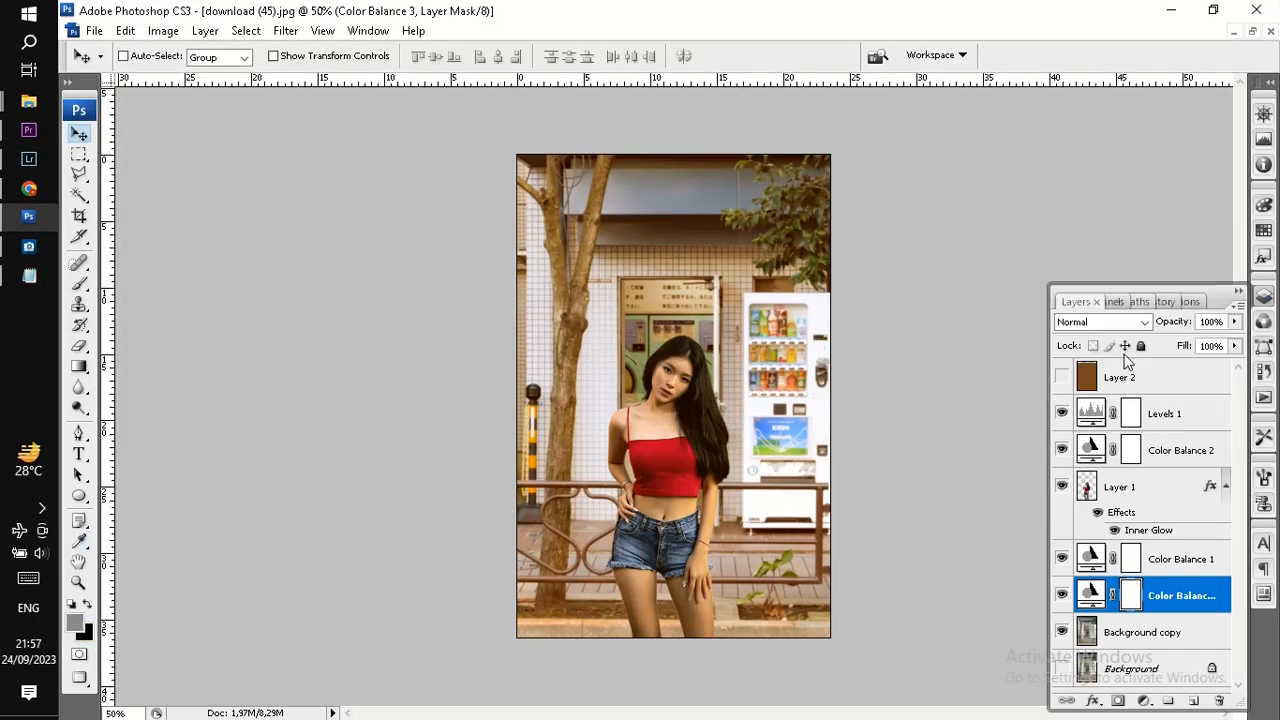
Show the brown Layer 2, set its blend mode to Luminosity and reduce its opacity to 20%.
{"action": "left_click", "coordinate": [1062, 376]}
{"action": "left_click", "coordinate": [1130, 376]}
{"action": "left_click", "coordinate": [1104, 322]}
{"action": "left_click", "coordinate": [1077, 443]}
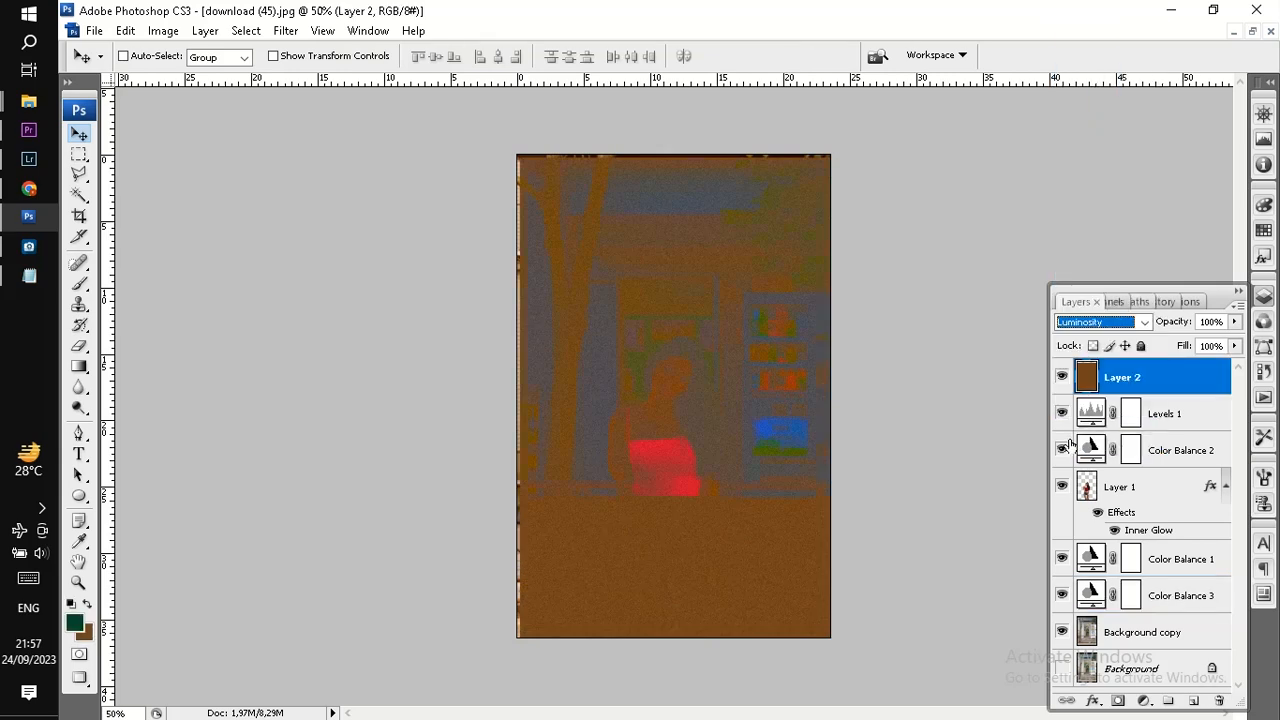
{"action": "left_click", "coordinate": [1210, 323]}
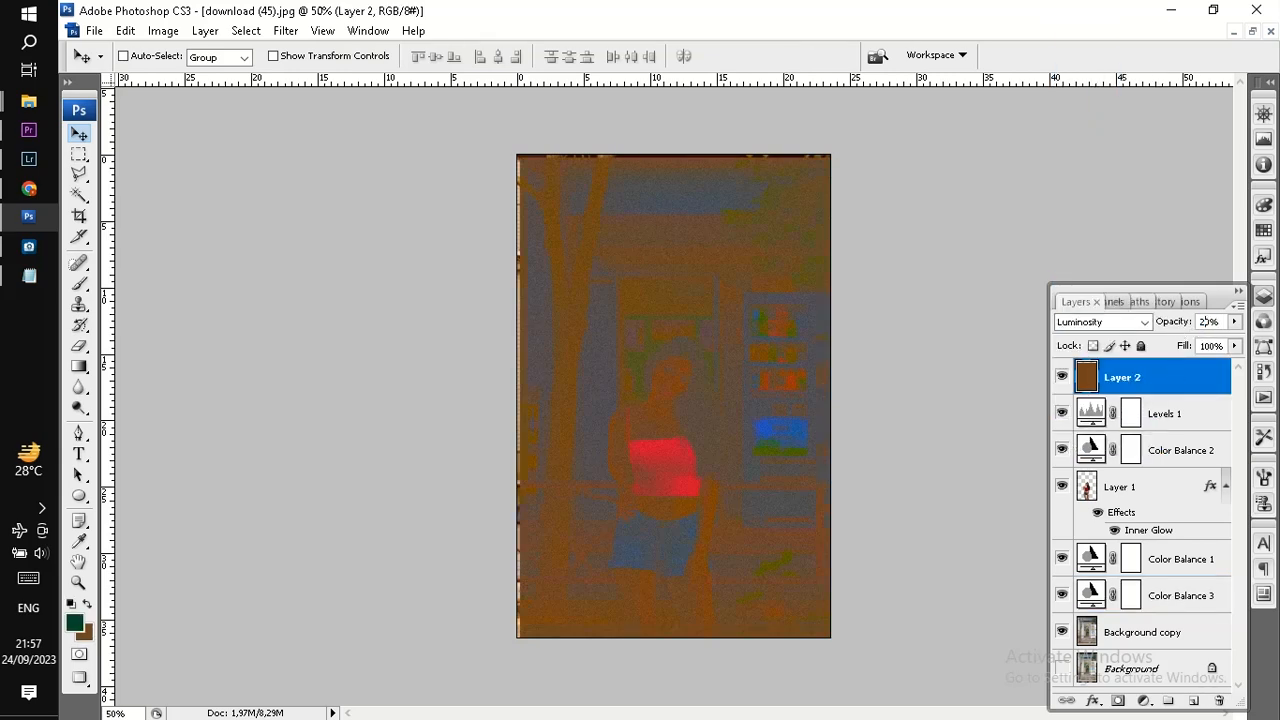
{"action": "type", "text": "20"}
{"action": "key", "text": "Return"}
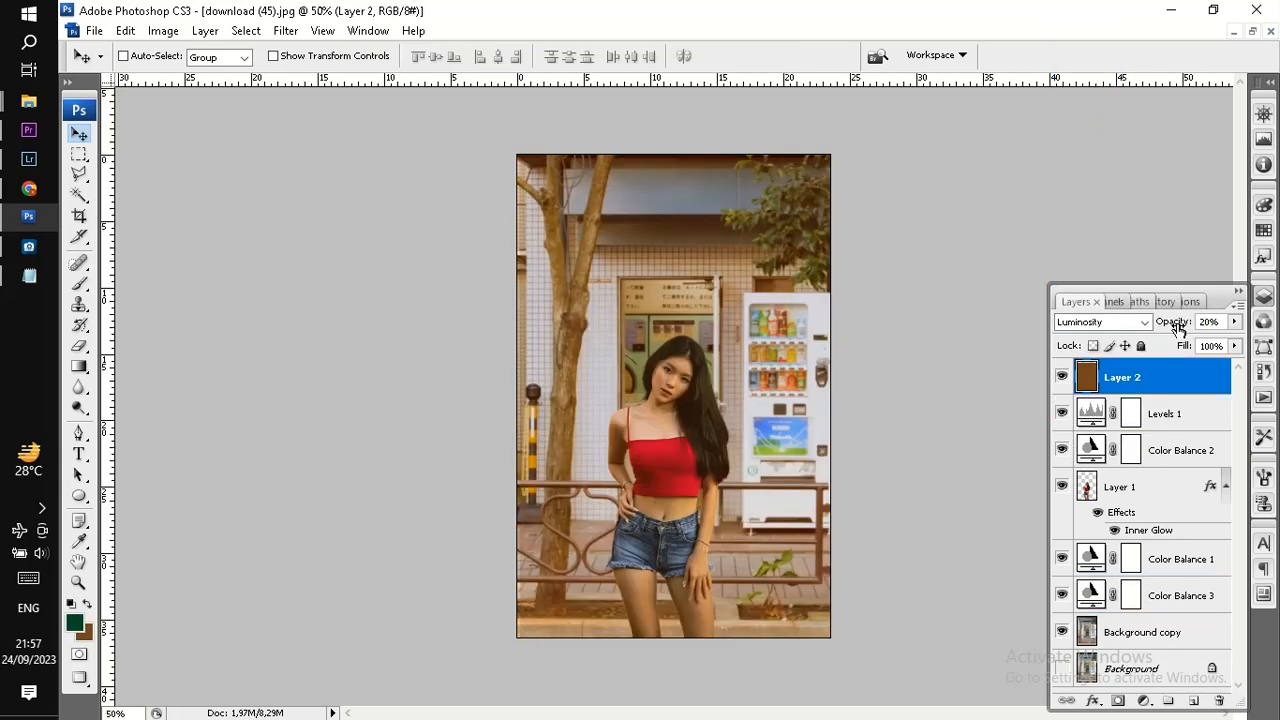
Collapse the layer list and examine the graded photo at 200% from the woman's face down to her legs.
{"action": "left_click", "coordinate": [1247, 298]}
{"action": "key", "text": "ctrl+plus"}
{"action": "key", "text": "ctrl+plus"}
{"action": "key", "text": "ctrl+plus"}
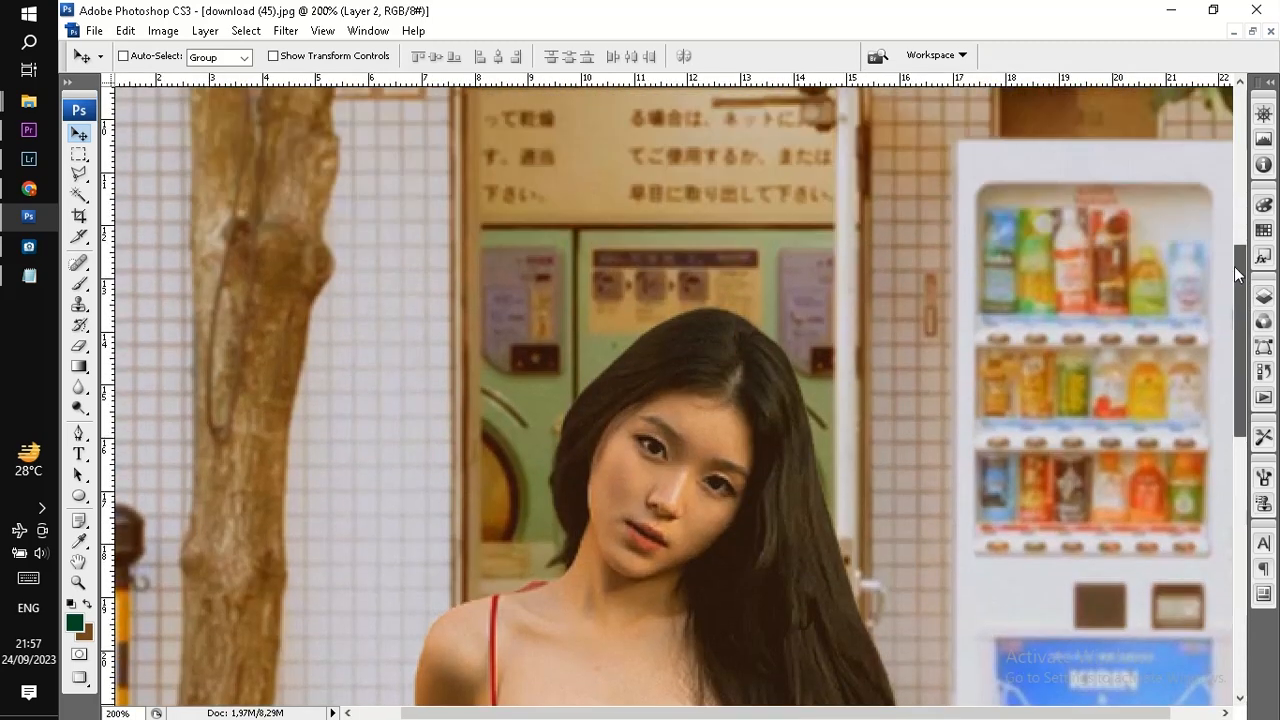
{"action": "left_click_drag", "start_coordinate": [1236, 268], "coordinate": [1246, 545]}
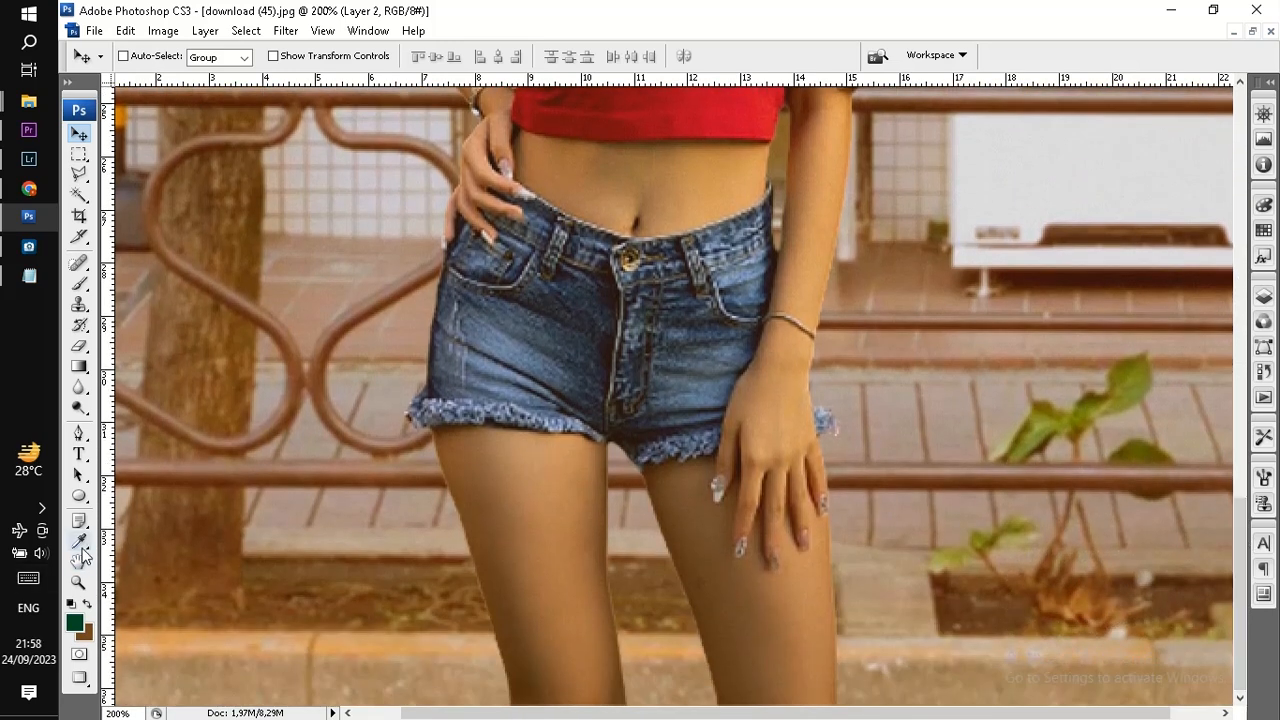